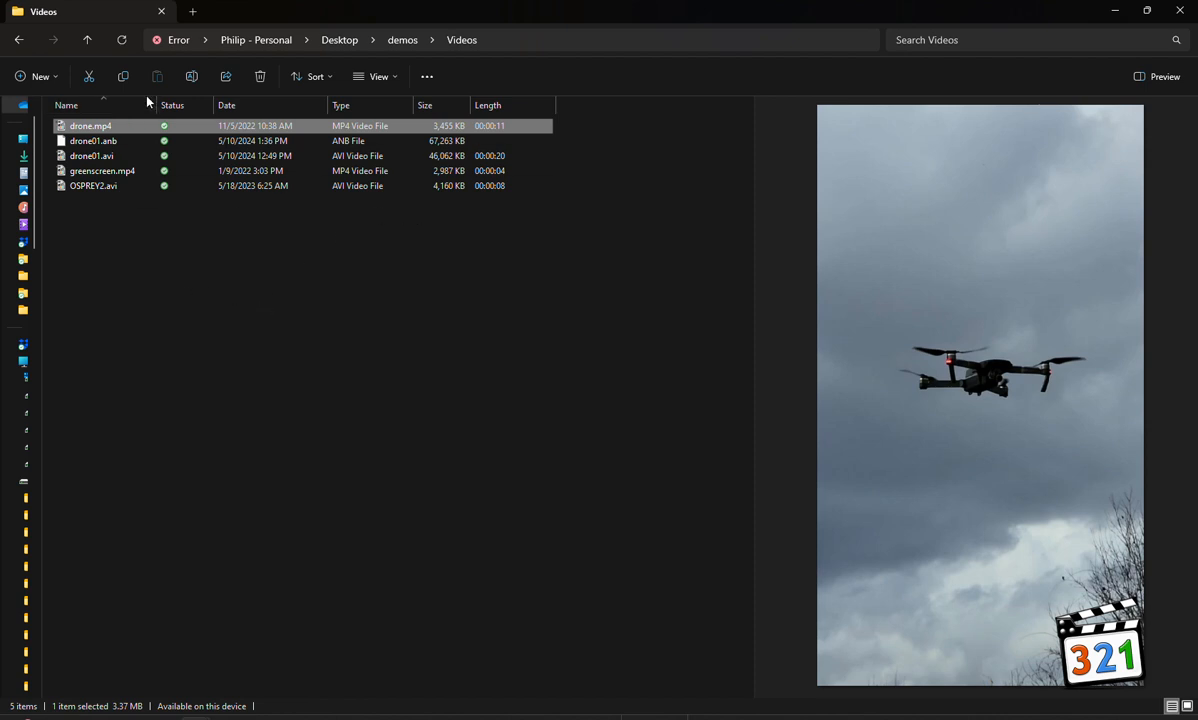
Step: Widen the Name column in the Videos folder and inspect the drone files, ending with drone.mp4 selected
left_click_drag(157, 105, 170, 105)
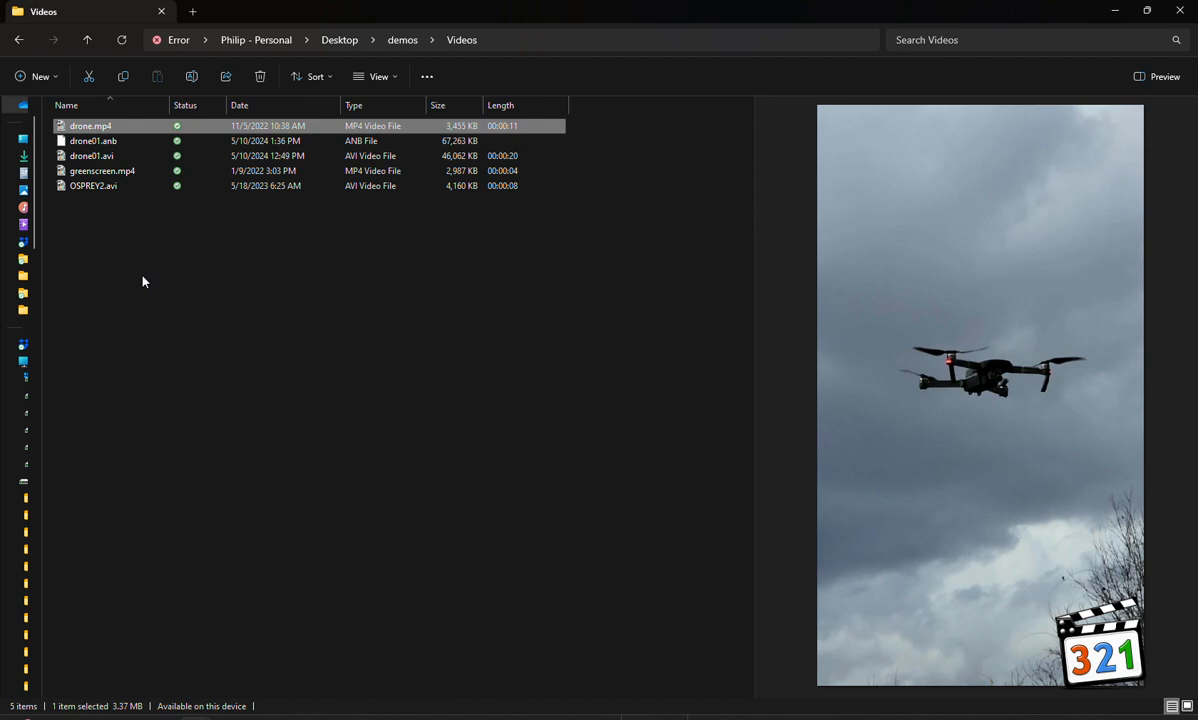
left_click(78, 143)
left_click(85, 158)
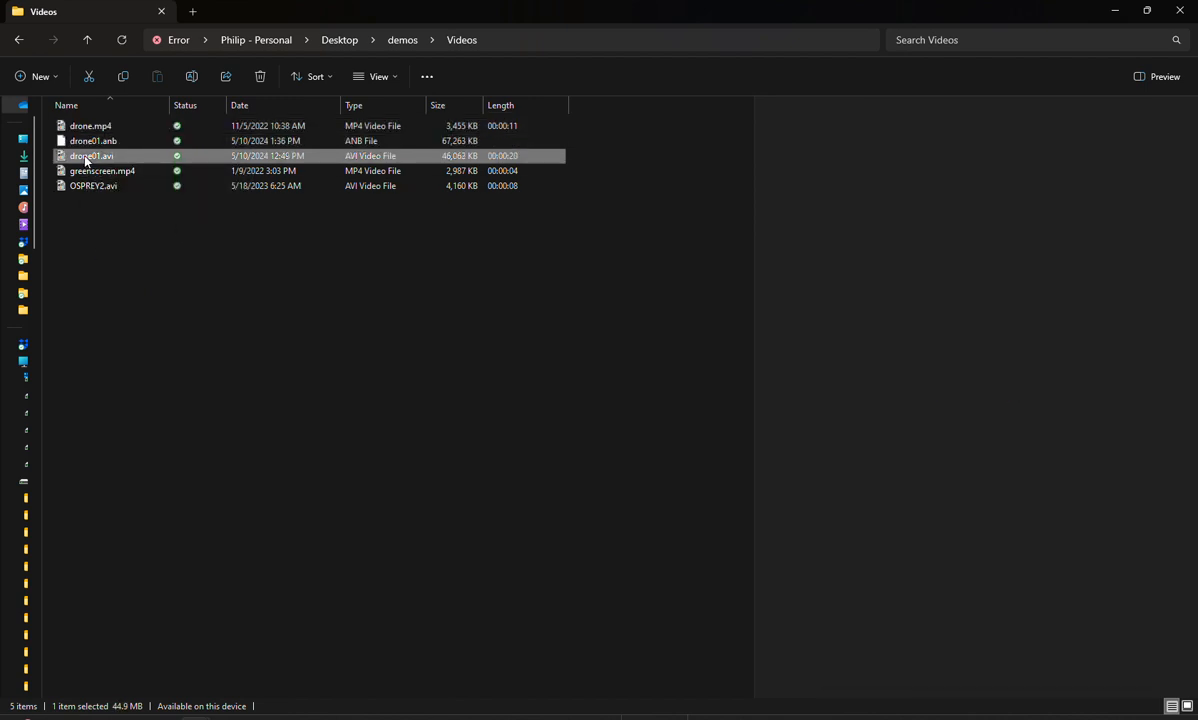
left_click(85, 128)
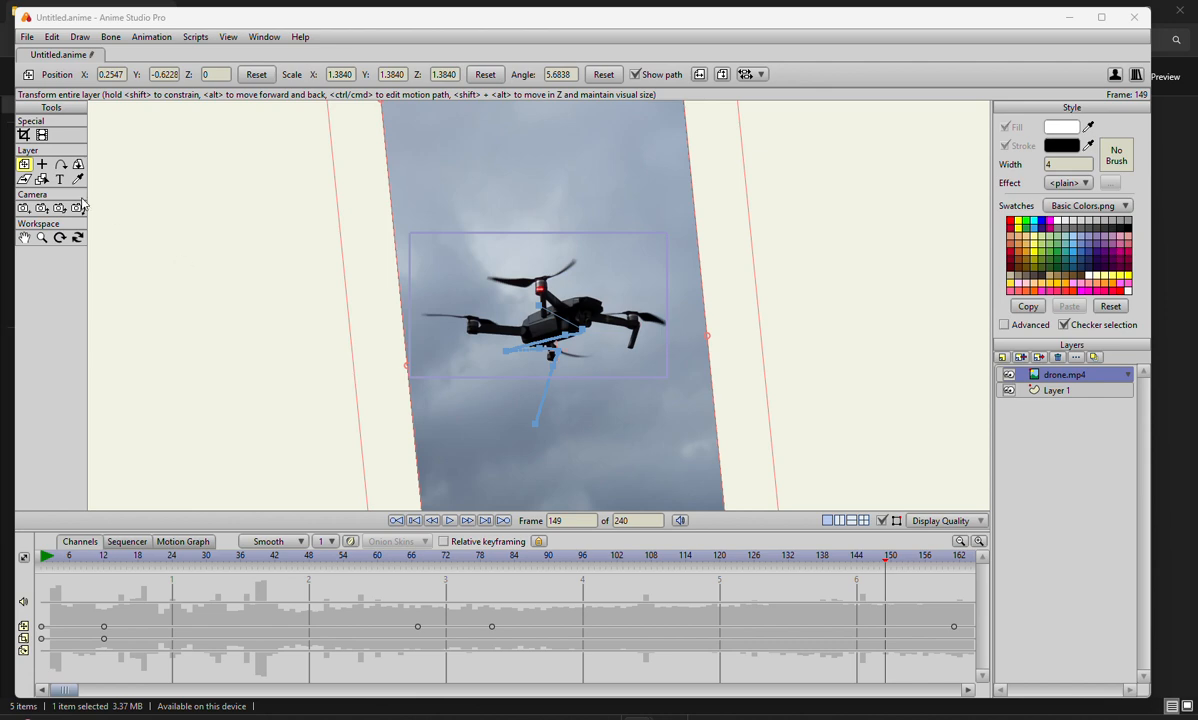
Step: Close the open drone project in Anime Studio Pro and create a new blank project
left_click(27, 36)
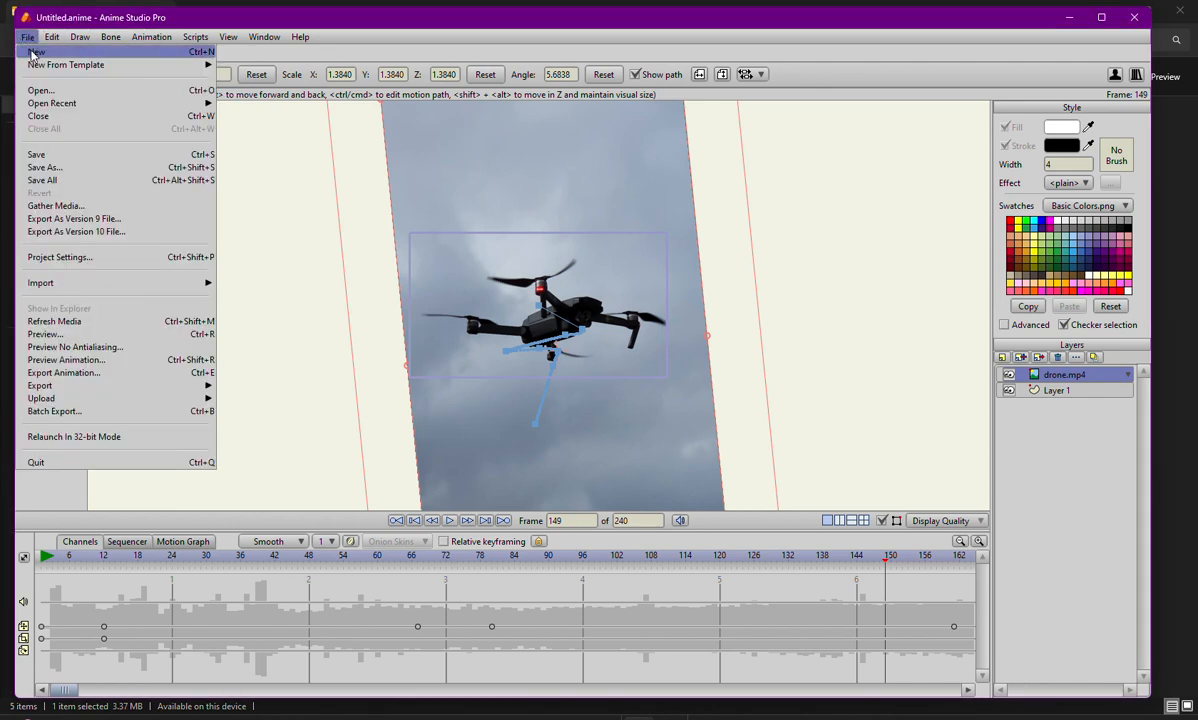
left_click(42, 116)
left_click(645, 281)
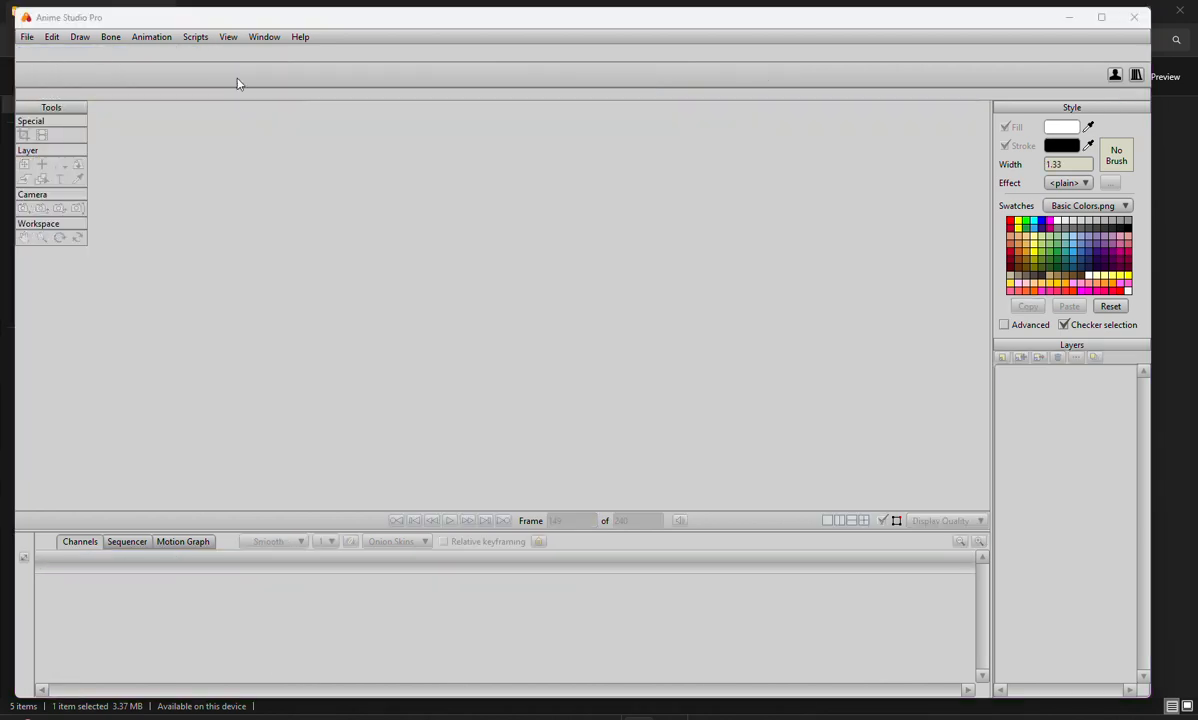
left_click(28, 37)
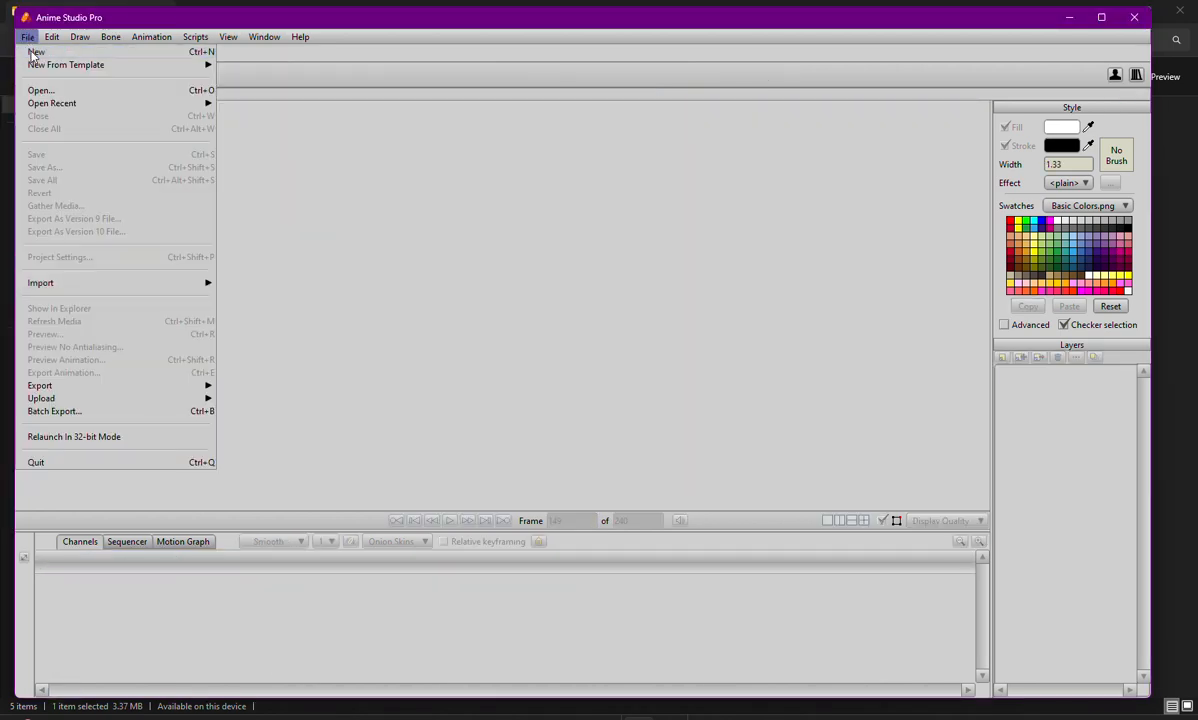
left_click(34, 52)
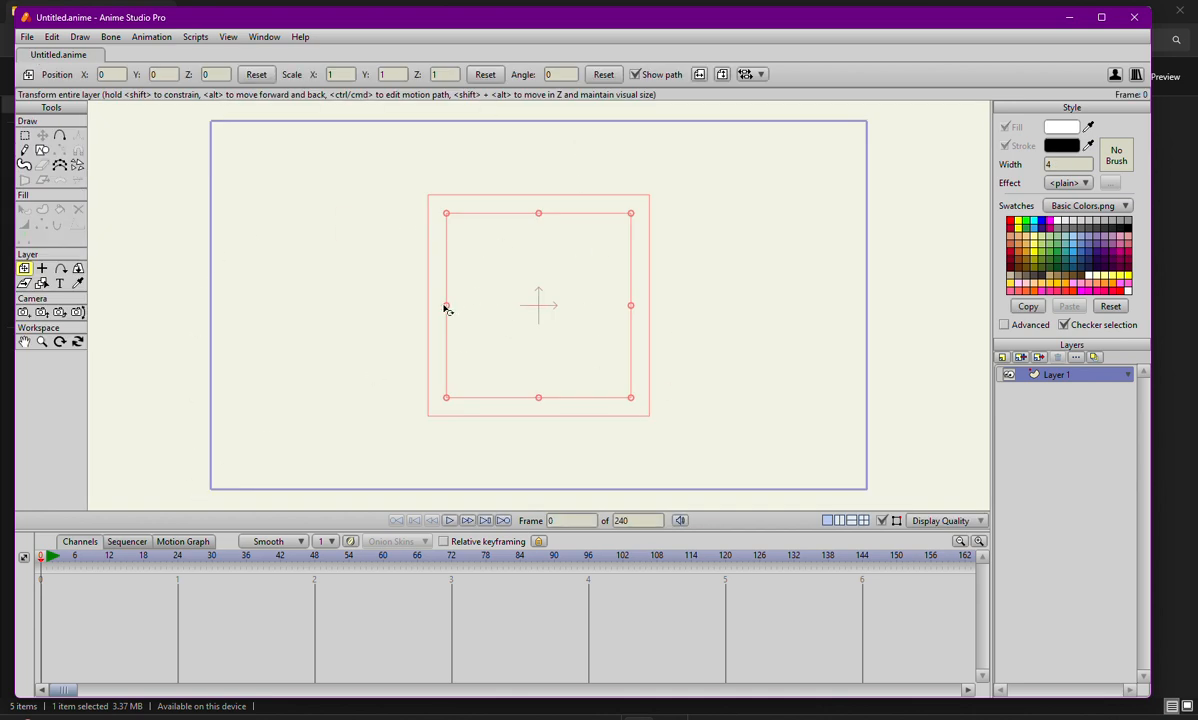
Step: Import the movie drone.mp4 from the demos Videos folder into the new project
left_click(28, 37)
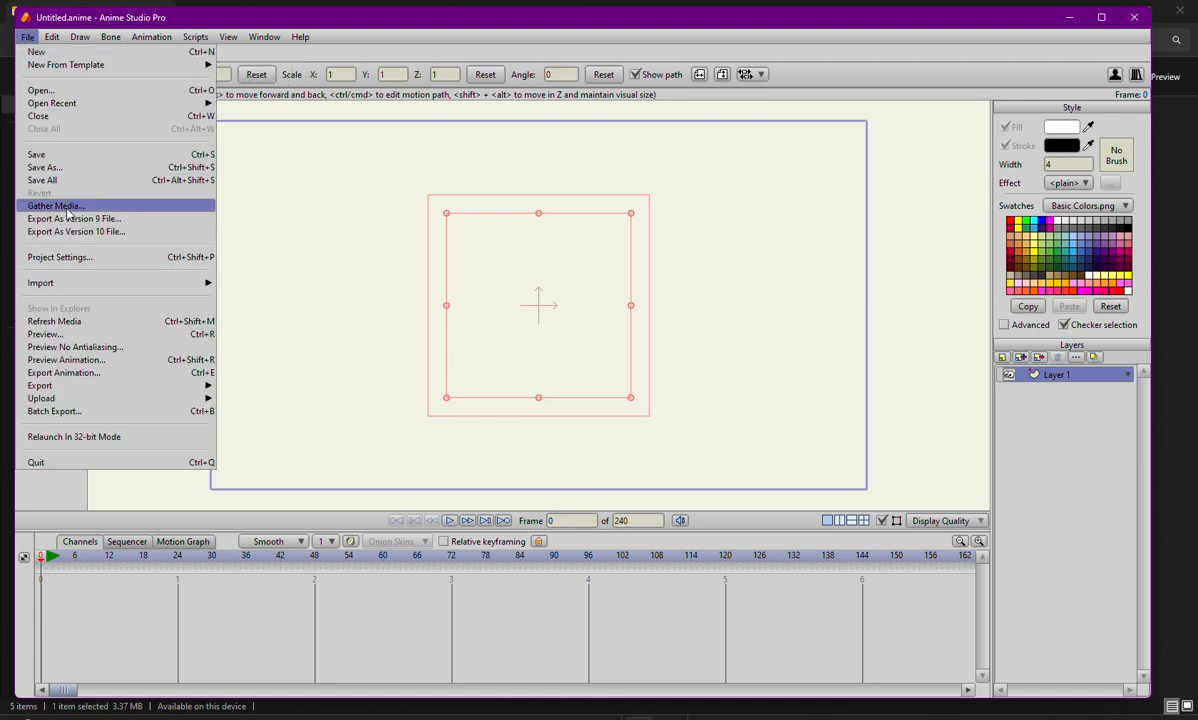
mouse_move(68, 283)
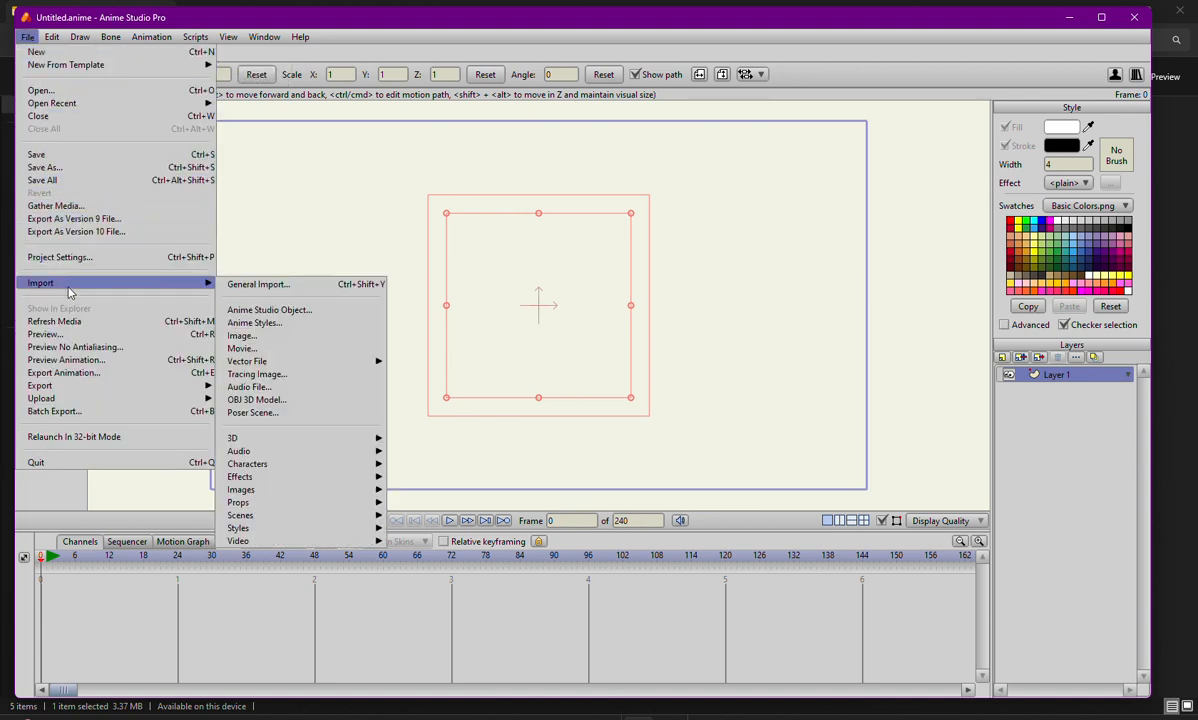
left_click(244, 349)
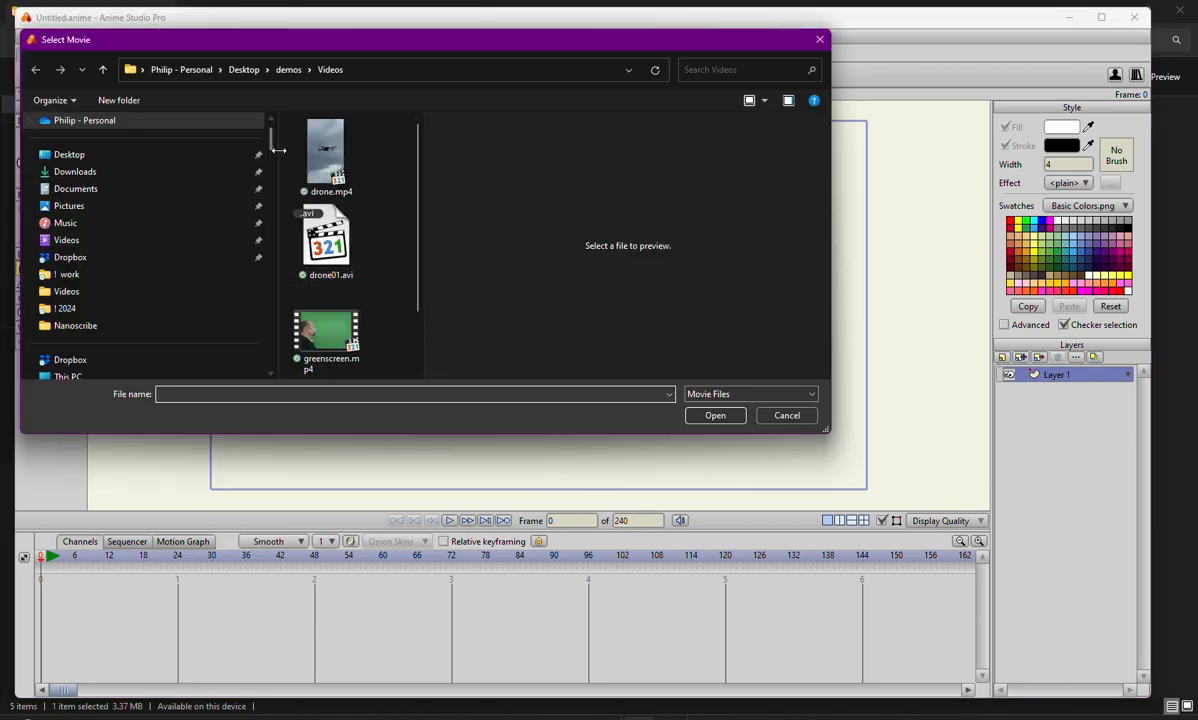
left_click_drag(271, 143, 54, 143)
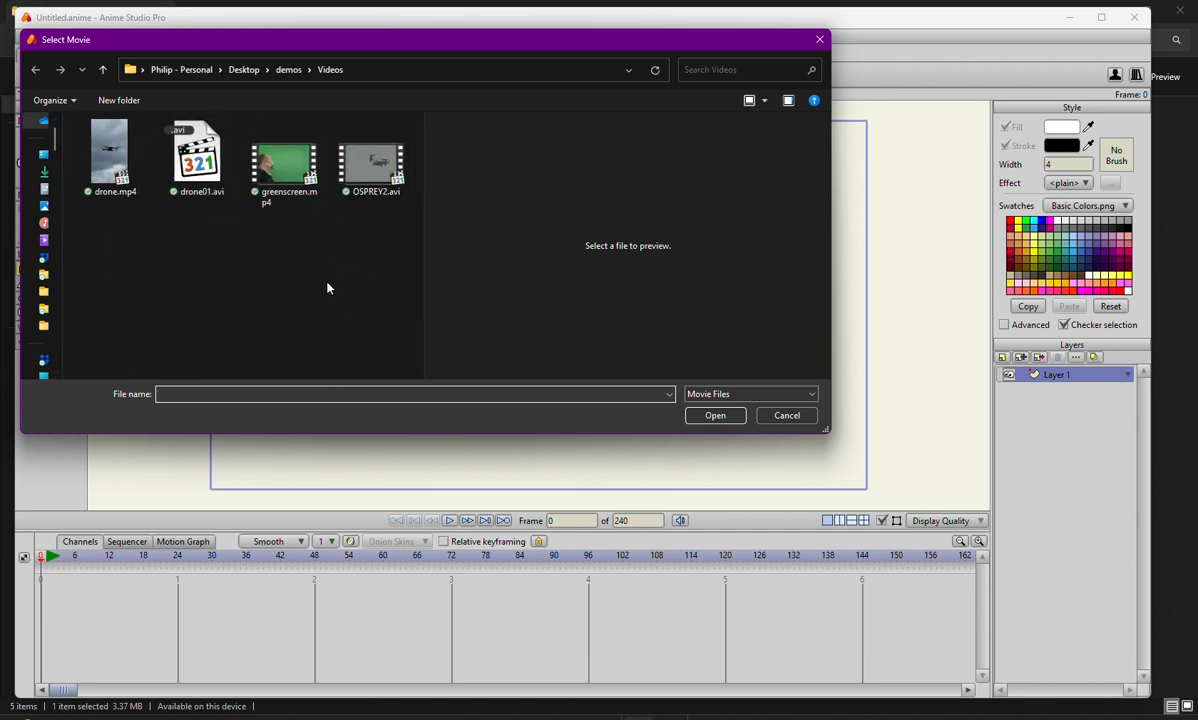
left_click(207, 170)
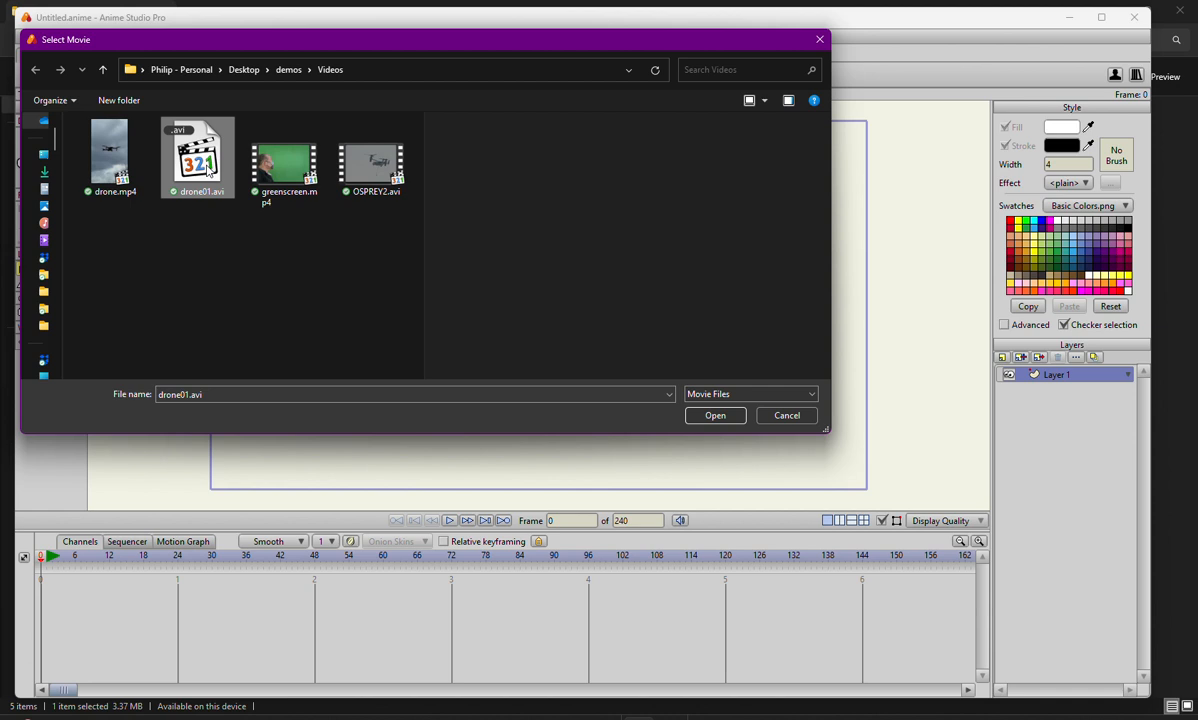
left_click(282, 175)
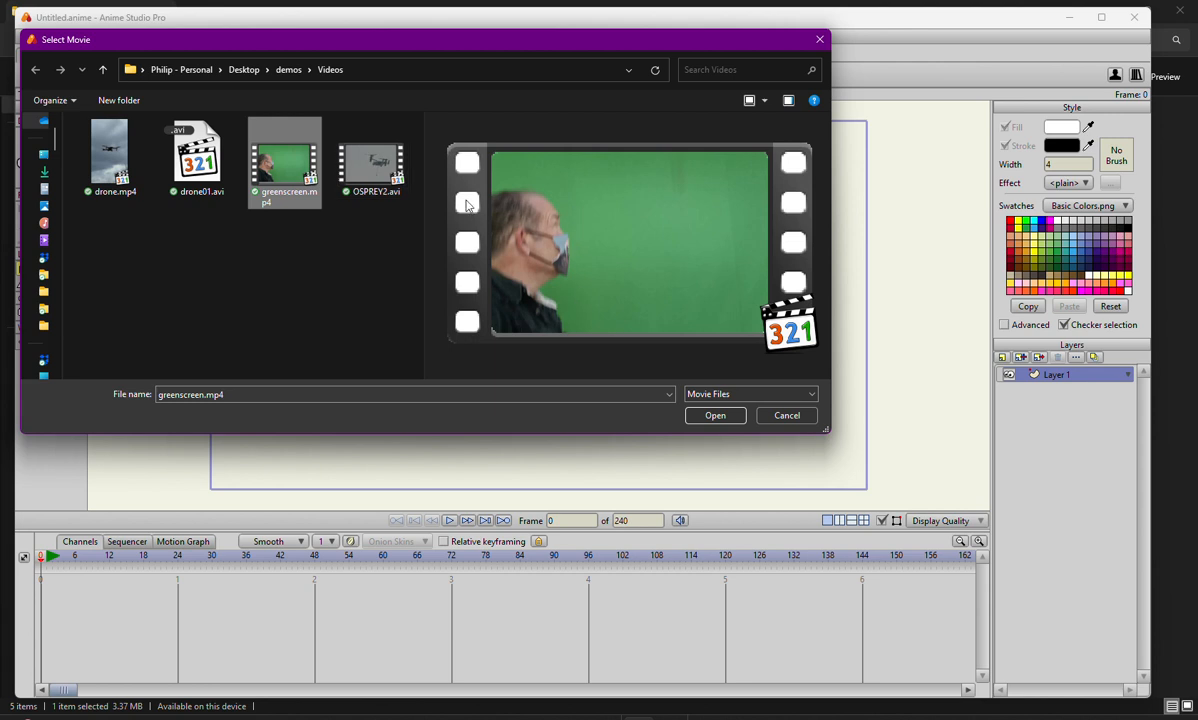
left_click(366, 162)
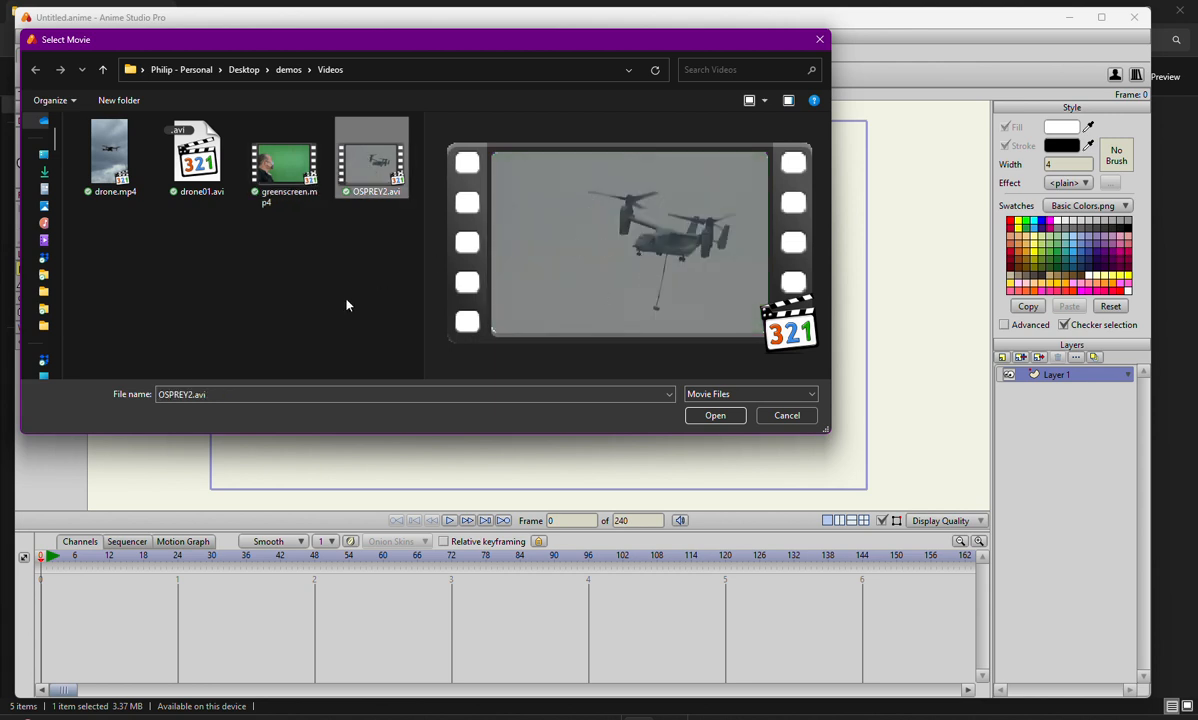
left_click(117, 153)
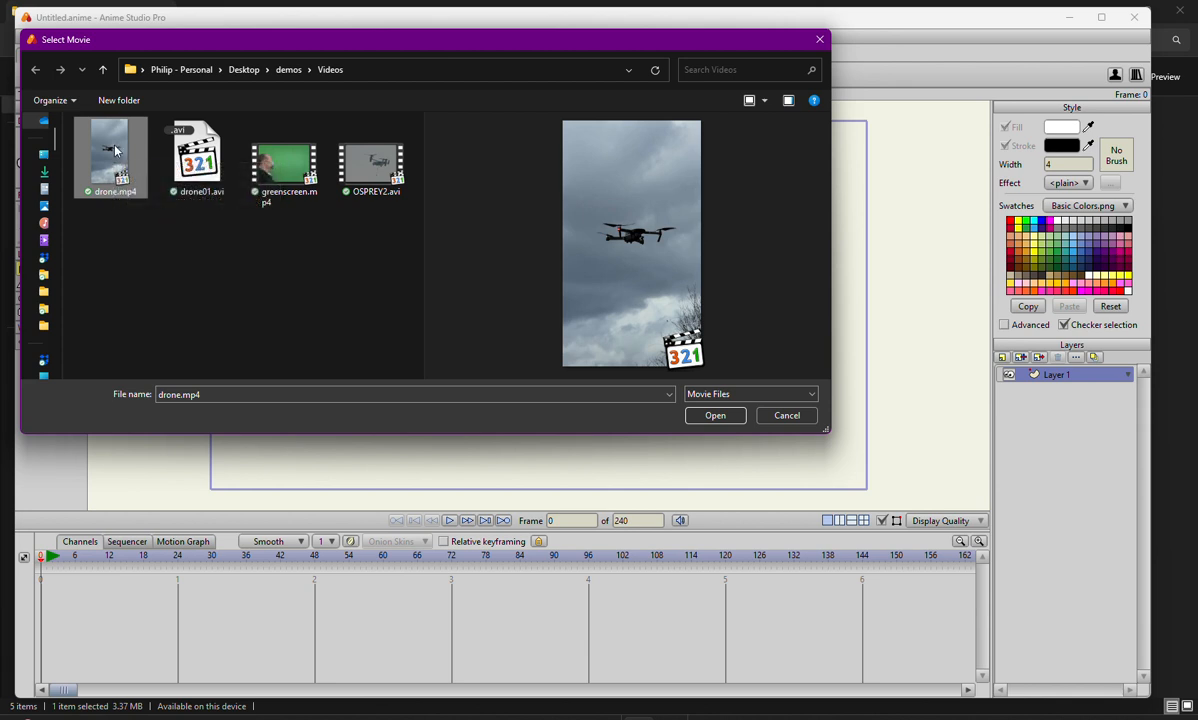
left_click(730, 418)
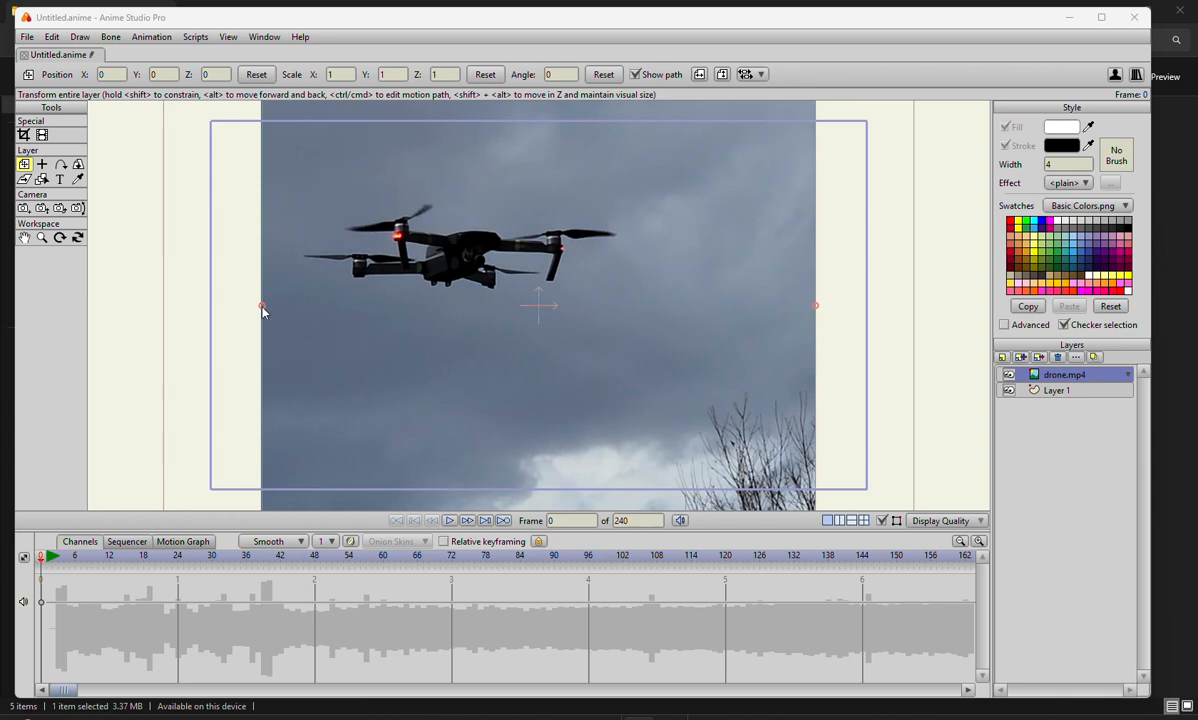
left_click_drag(261, 309, 163, 304)
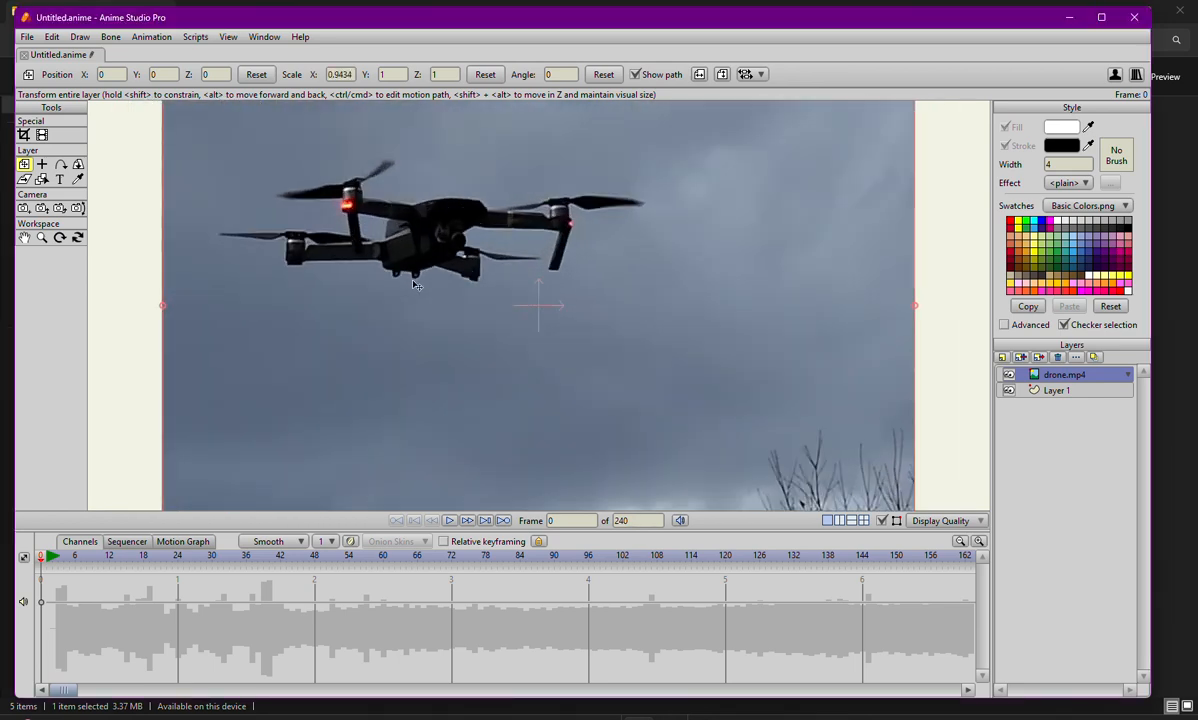
scroll(415, 284, "down", 6)
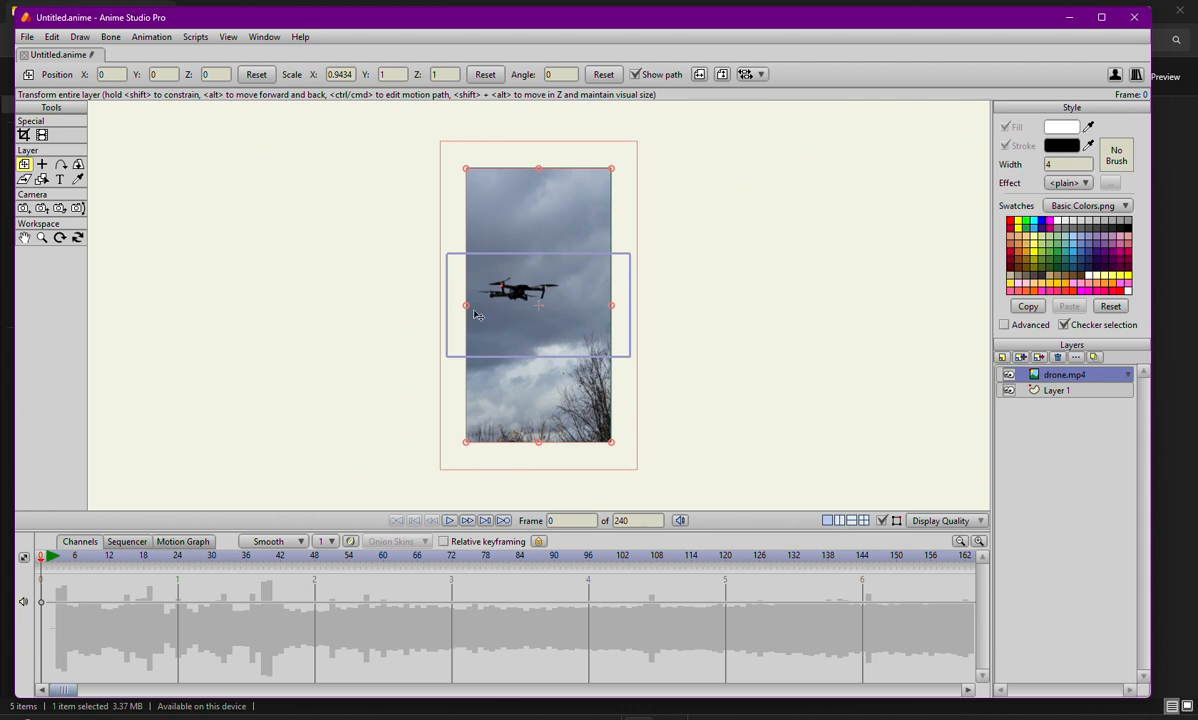
key("ctrl+z")
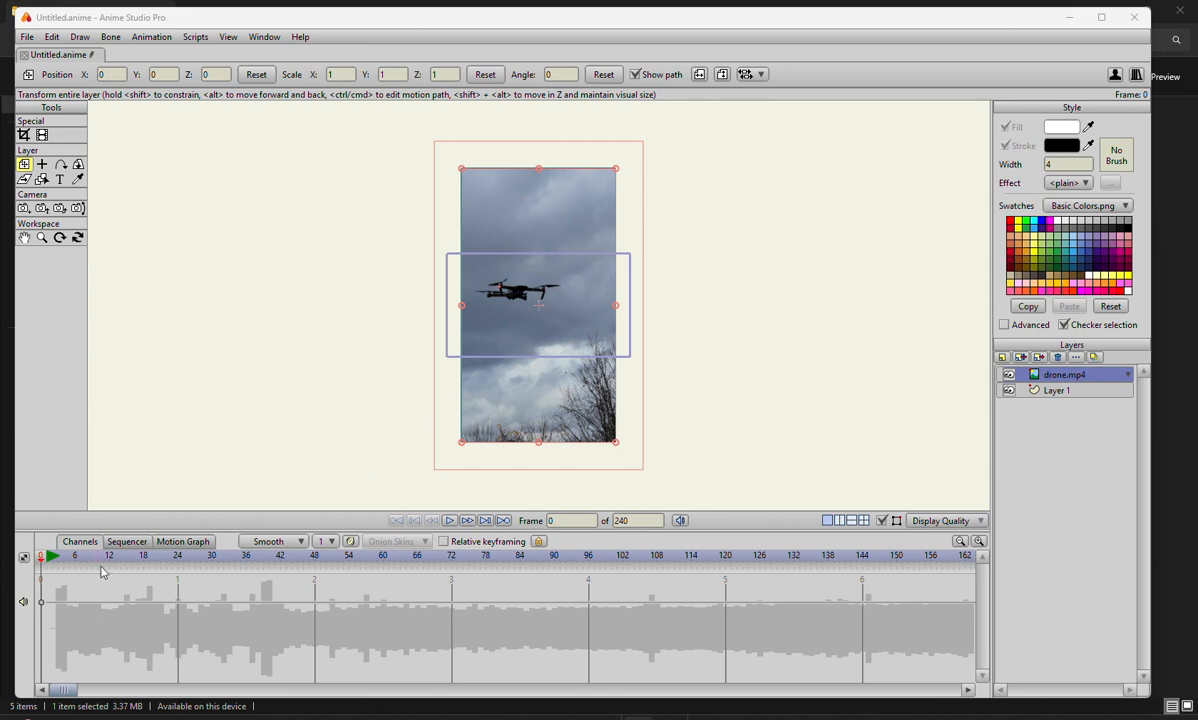
Step: Scrub through the drone clip up to about frame 258 and examine where the drone drifts outside the project frame
left_click_drag(78, 557, 353, 559)
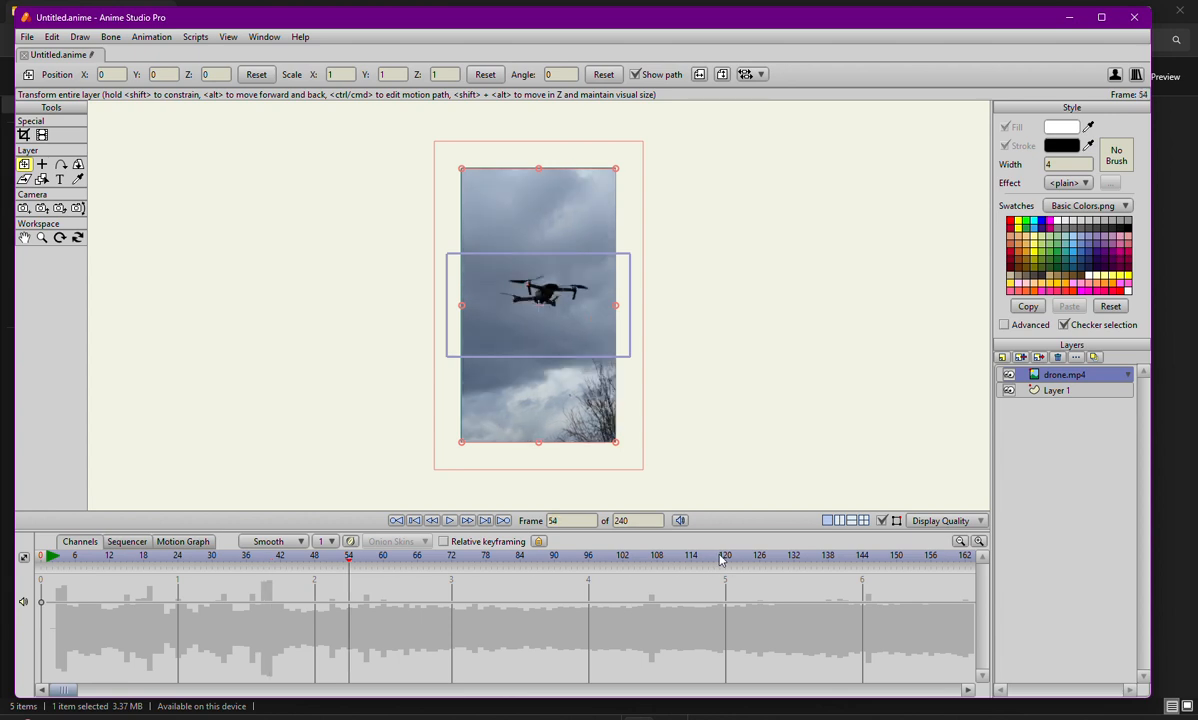
left_click(829, 560)
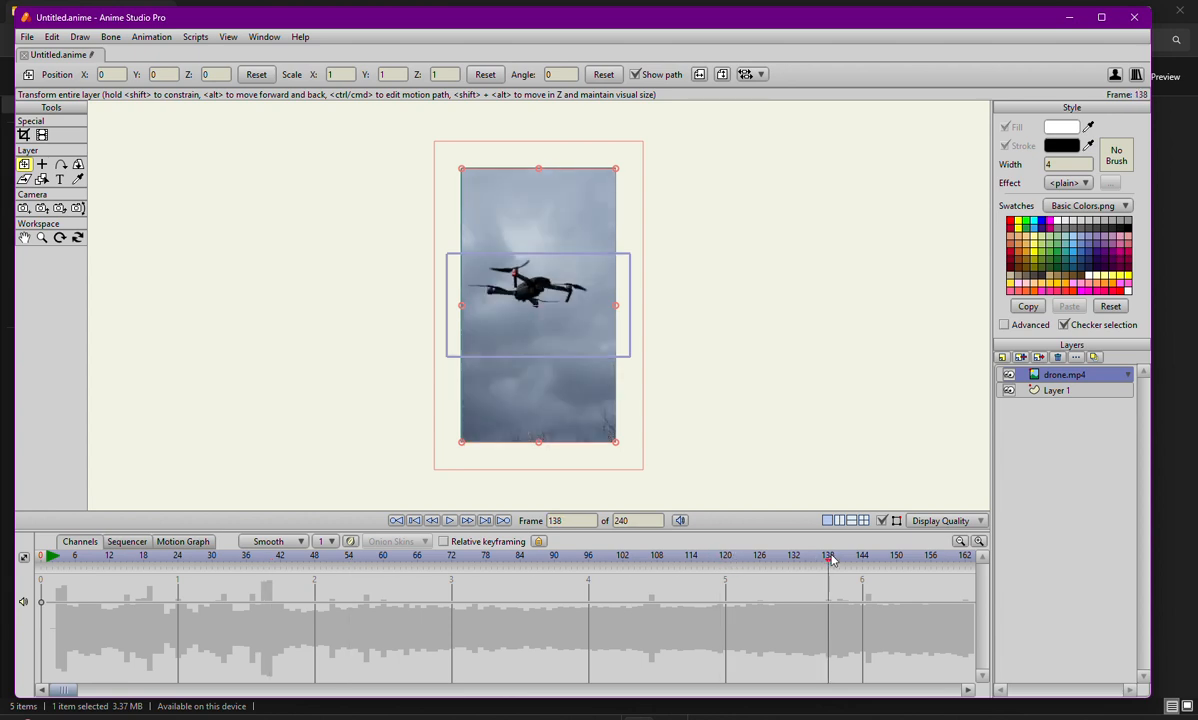
left_click(921, 562)
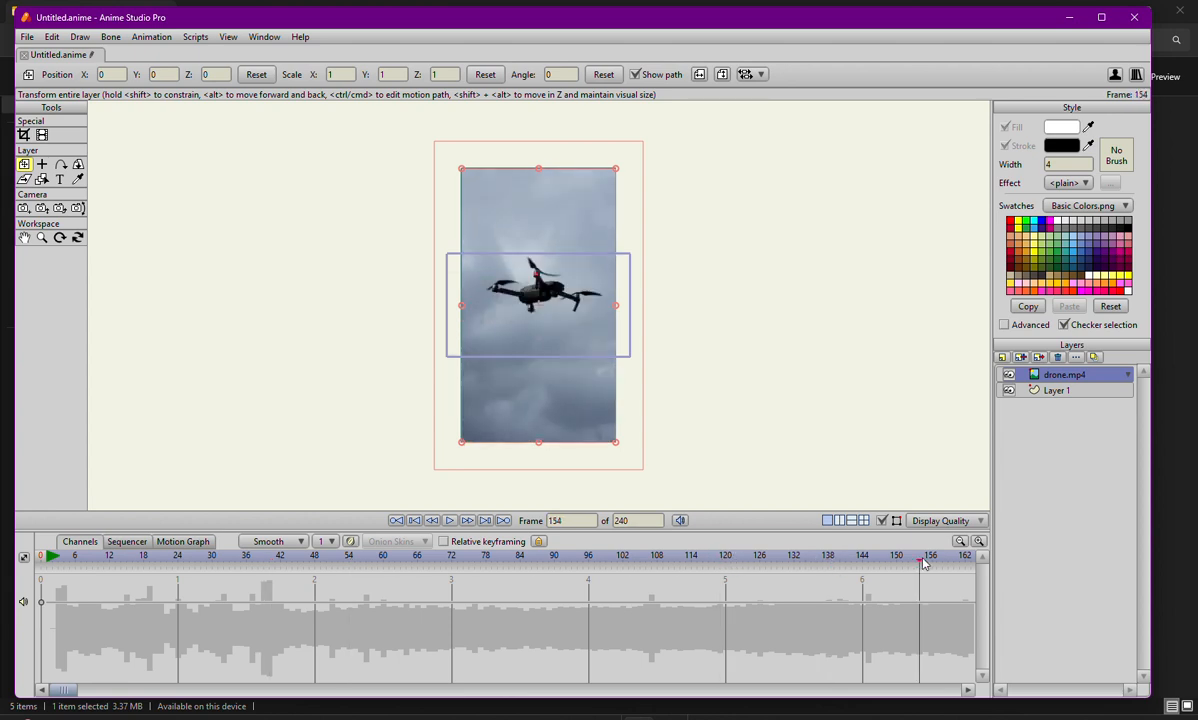
left_click(943, 562)
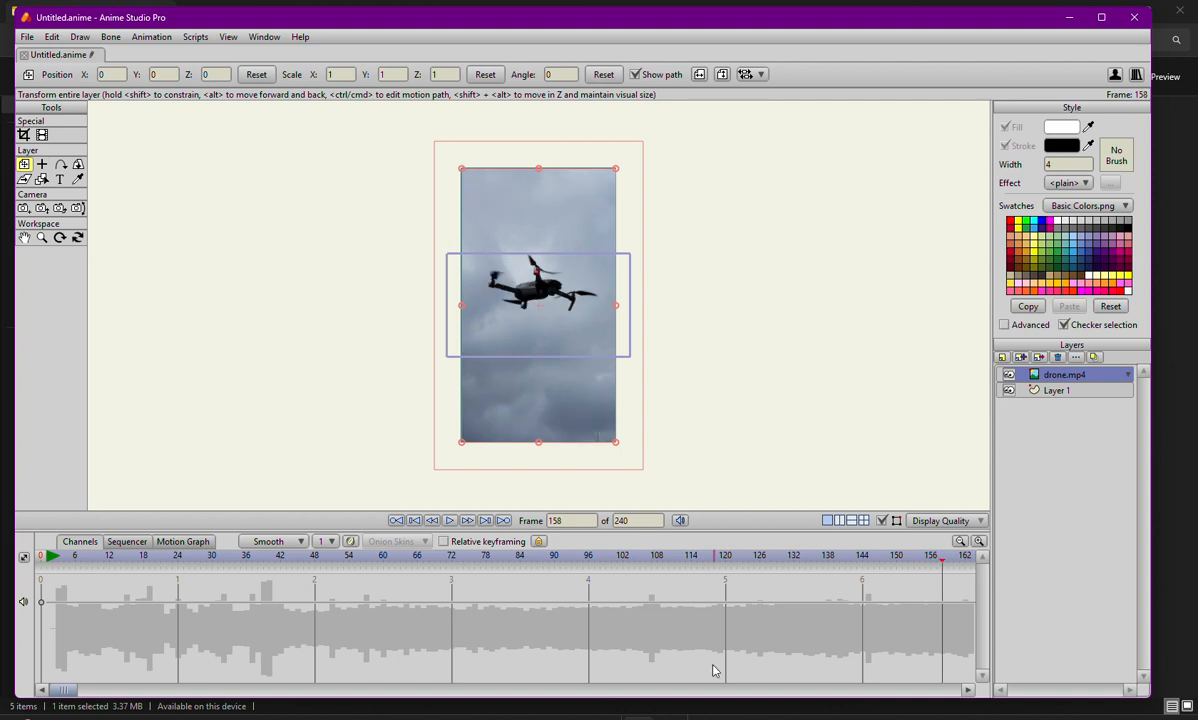
left_click_drag(62, 690, 235, 698)
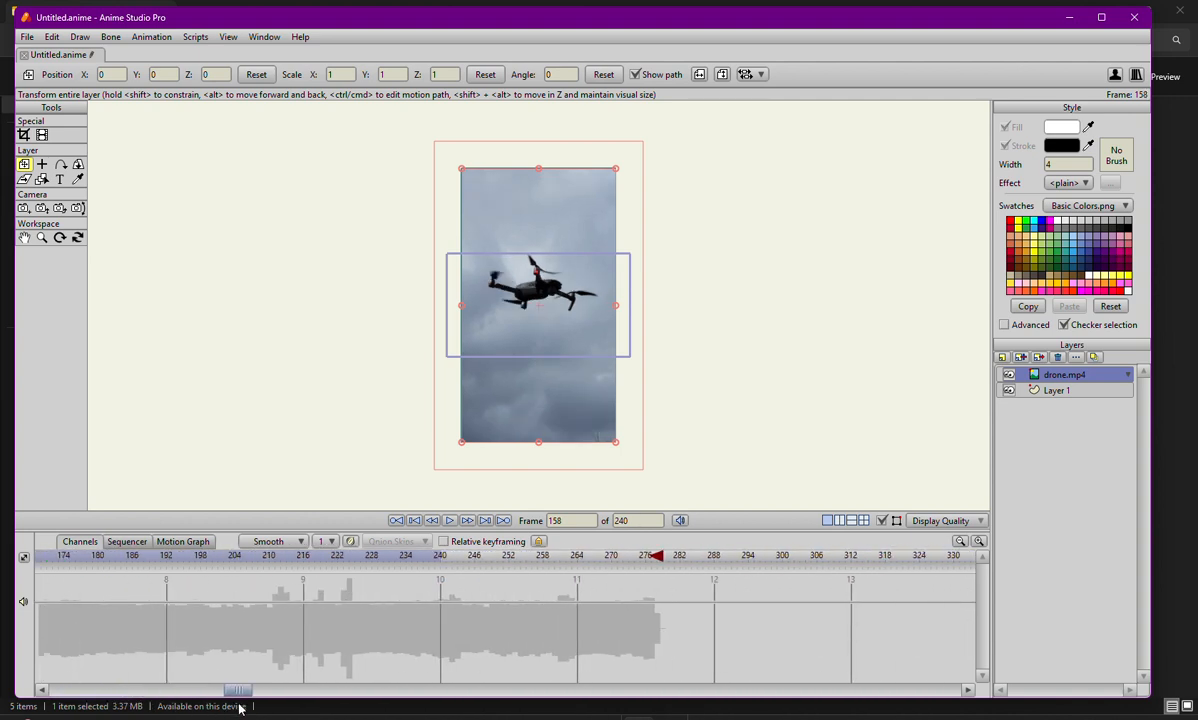
left_click(259, 559)
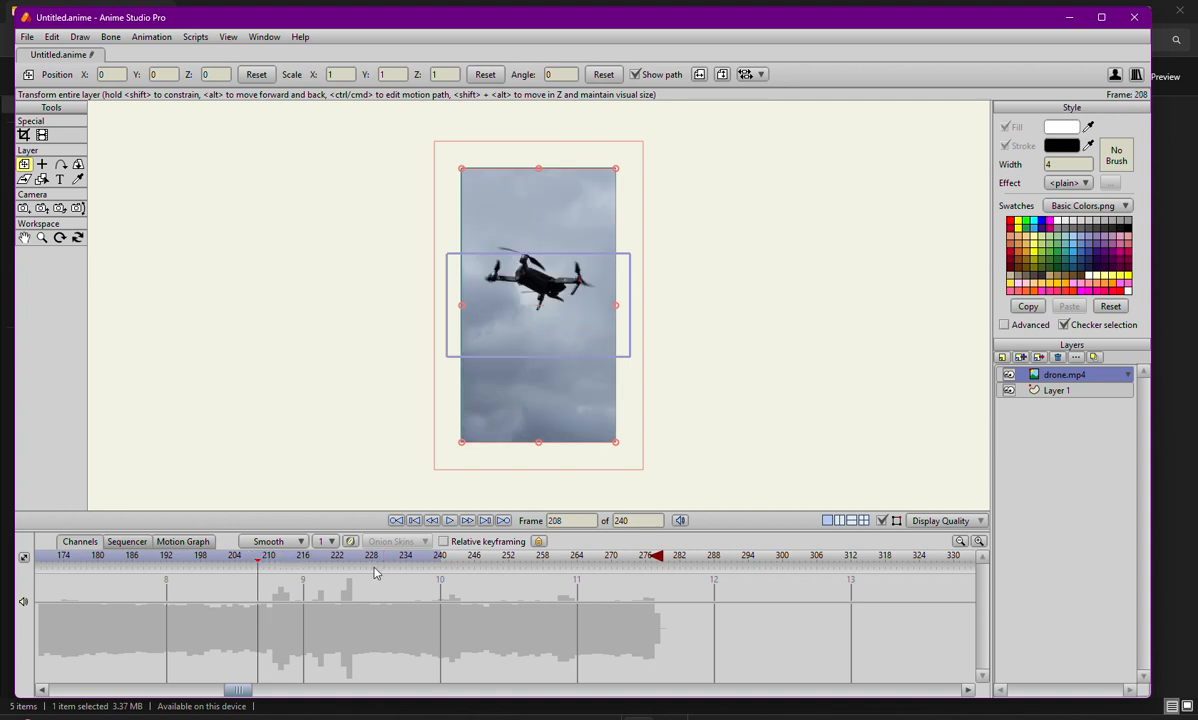
left_click(418, 559)
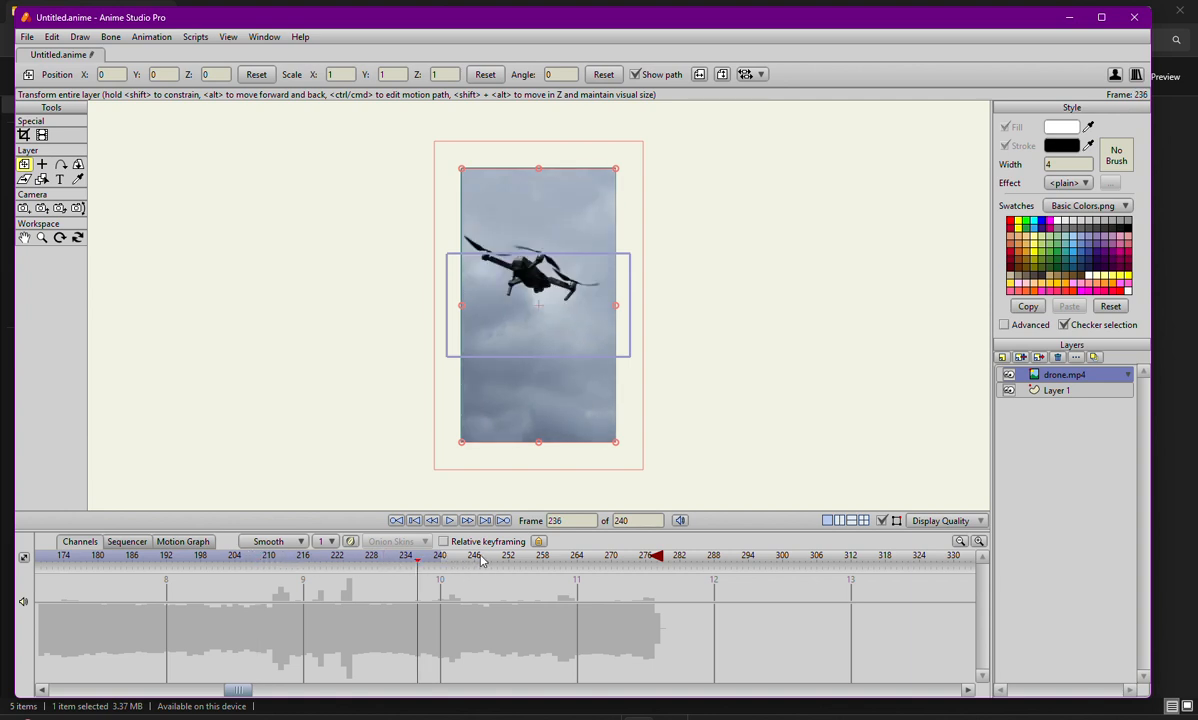
left_click(480, 559)
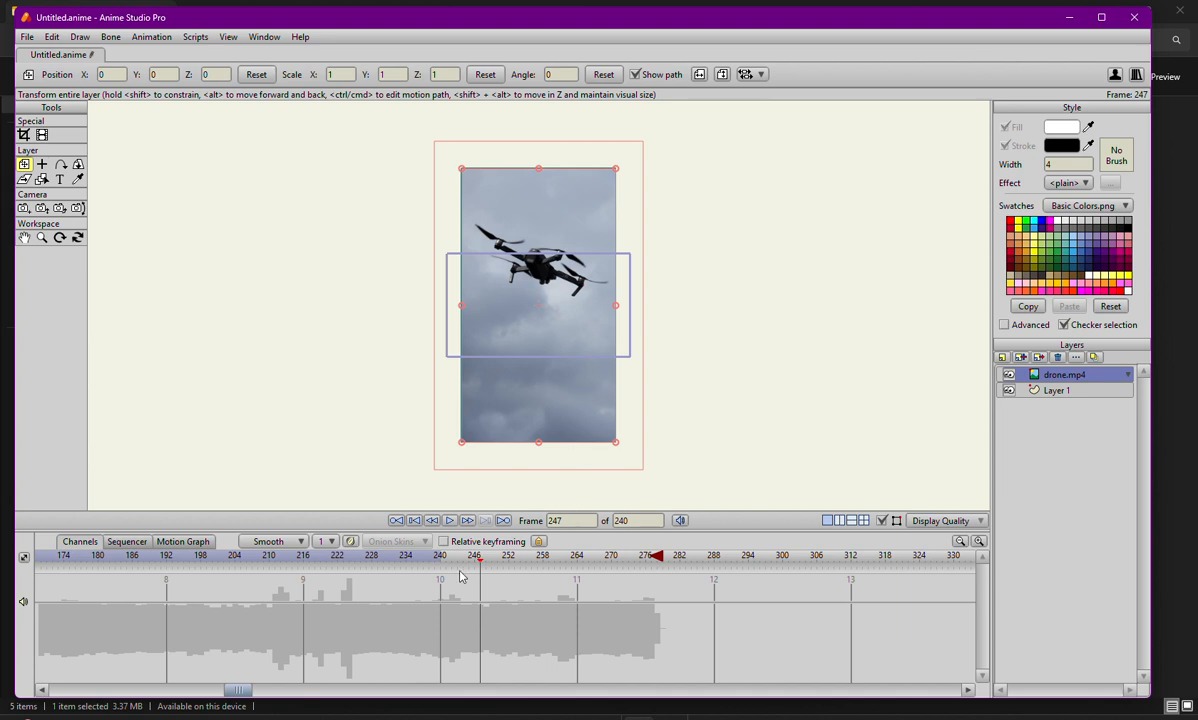
left_click(504, 559)
left_click(543, 558)
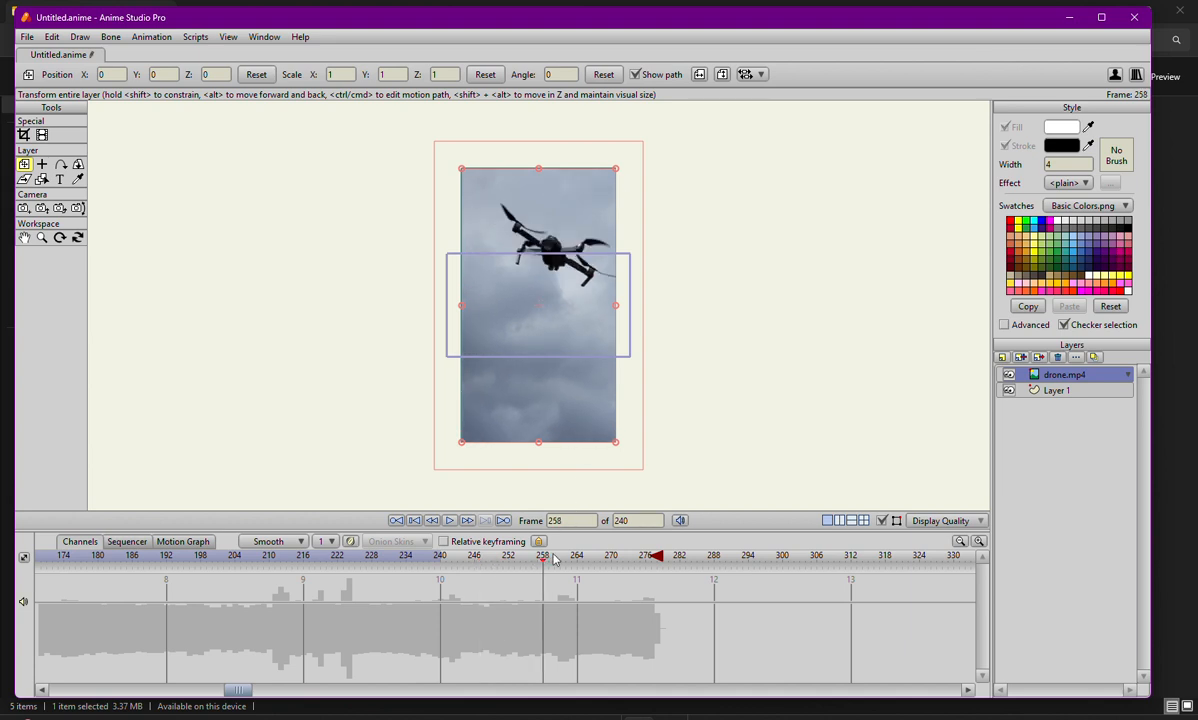
left_click_drag(555, 559, 531, 561)
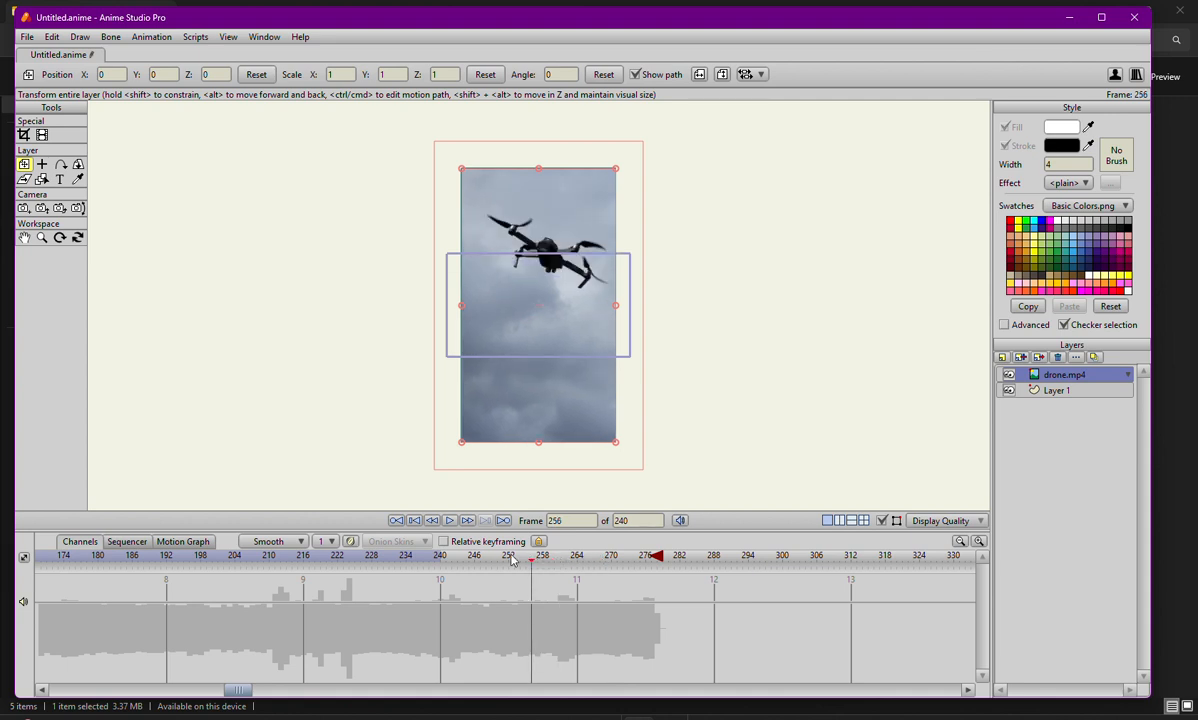
Step: At frame 254, move the drone.mp4 layer to about X -0.07, Y -1.06 so the drone sits inside the project frame
left_click(510, 556)
left_click(521, 558)
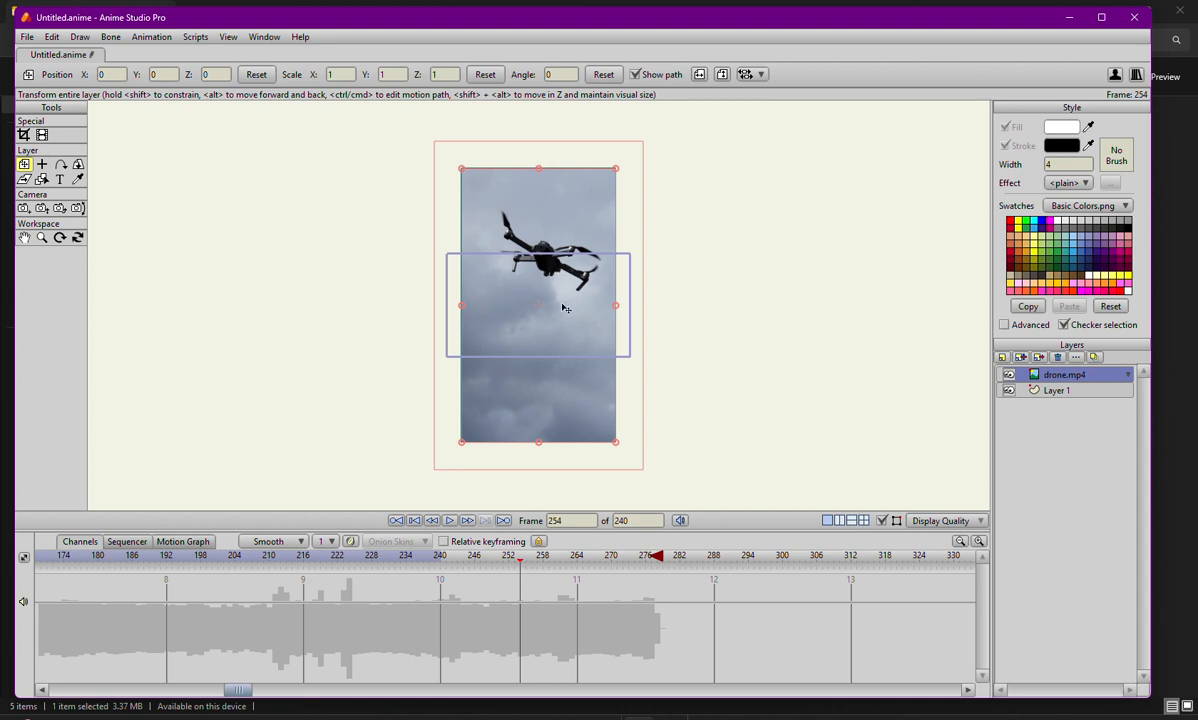
left_click_drag(545, 293, 559, 341)
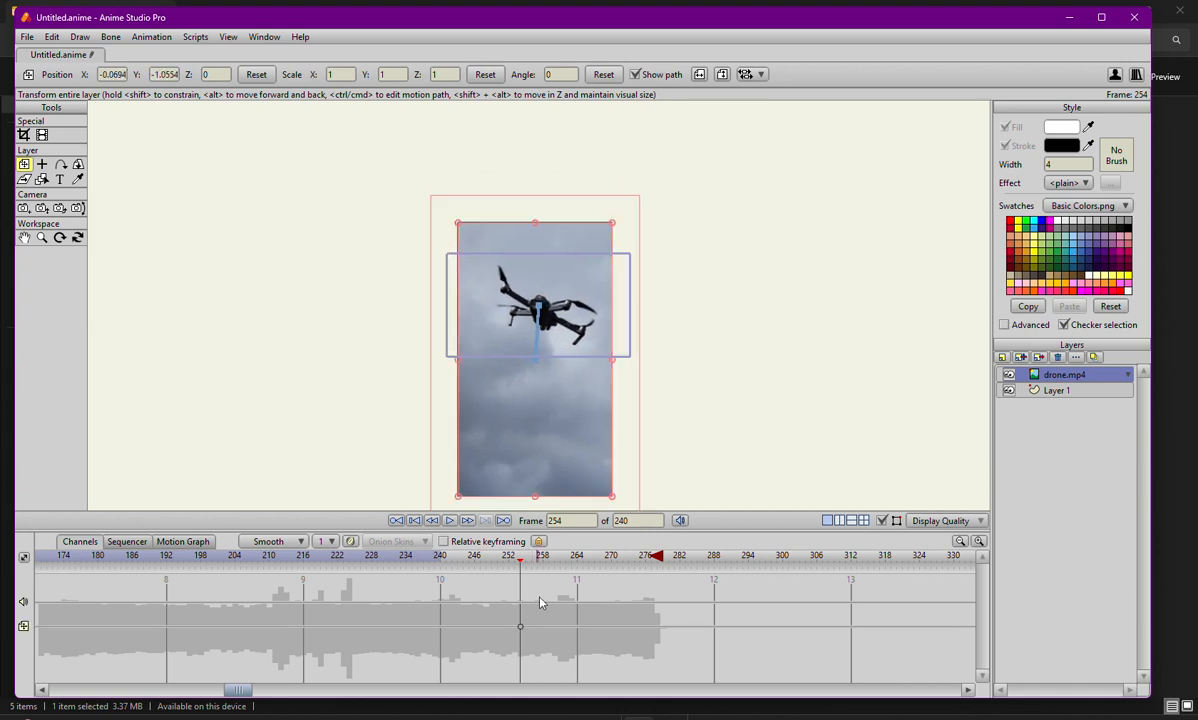
Step: Scrub between frames 264 and 214 and examine how the drone sits within the project frame around the new keyframe
left_click_drag(538, 567, 578, 566)
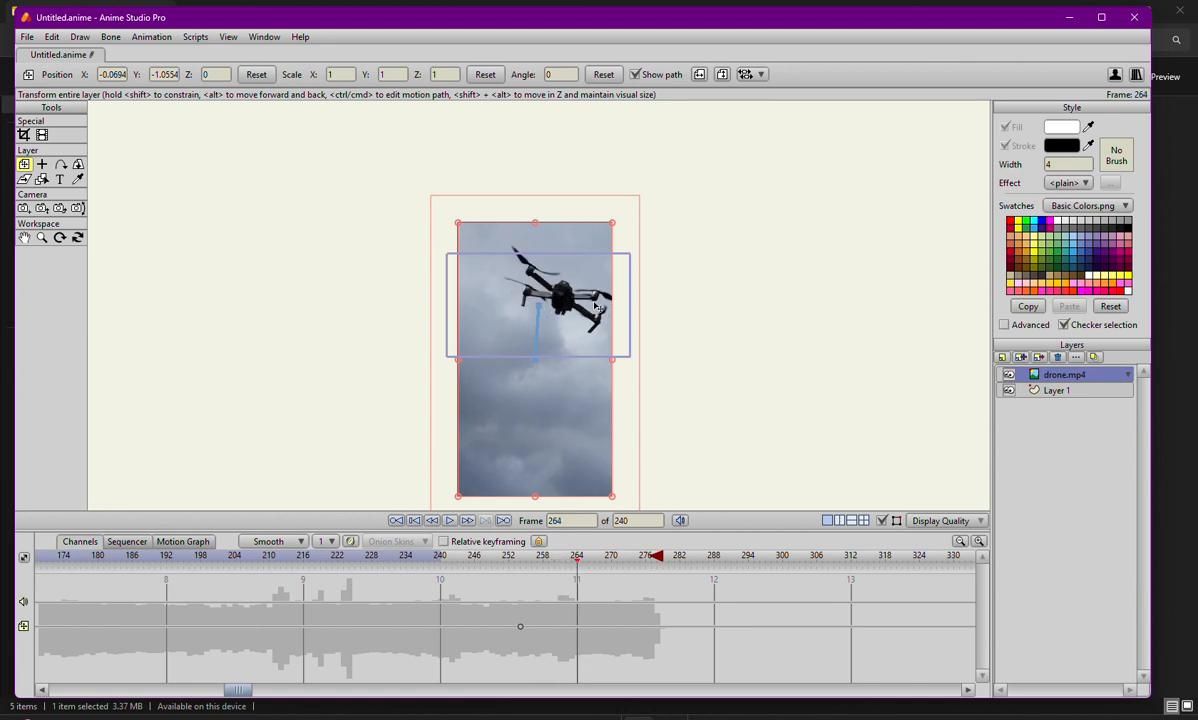
left_click(560, 558)
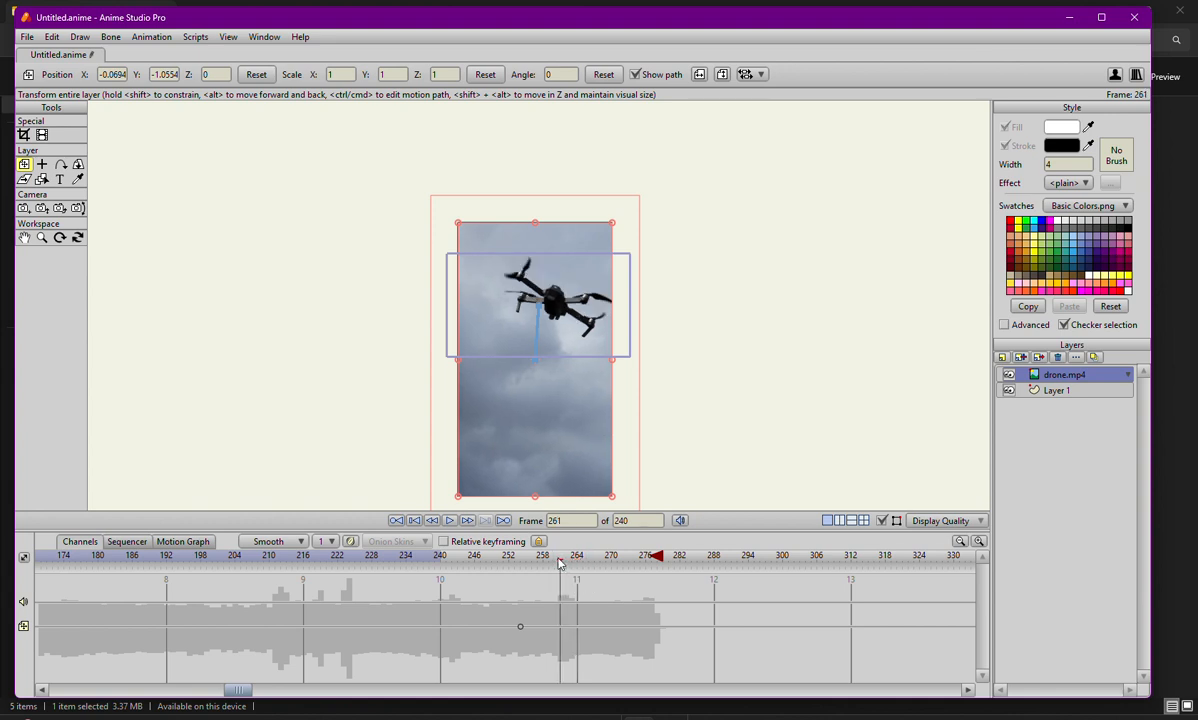
left_click_drag(560, 561, 534, 561)
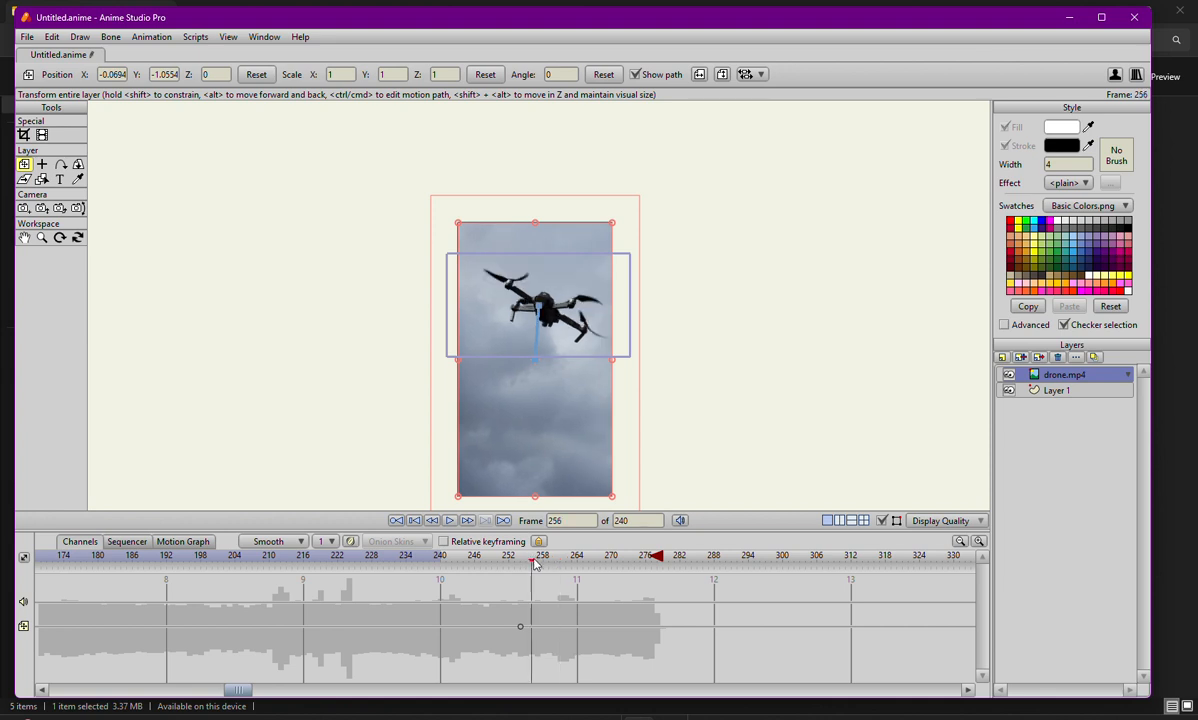
left_click(400, 557)
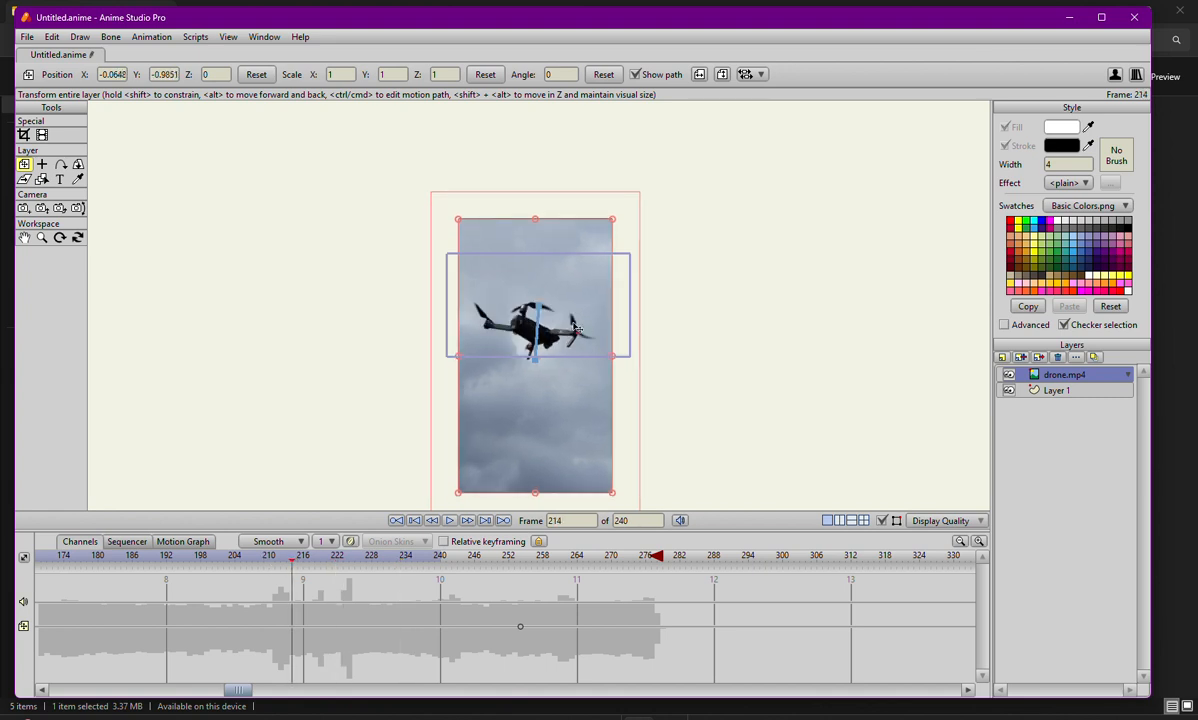
Step: Move the drone.mp4 layer to about X 0.07, Y -0.50 at frame 214, and scale it to about 1.21 and recentre the drone at frame 189
left_click_drag(553, 327, 562, 311)
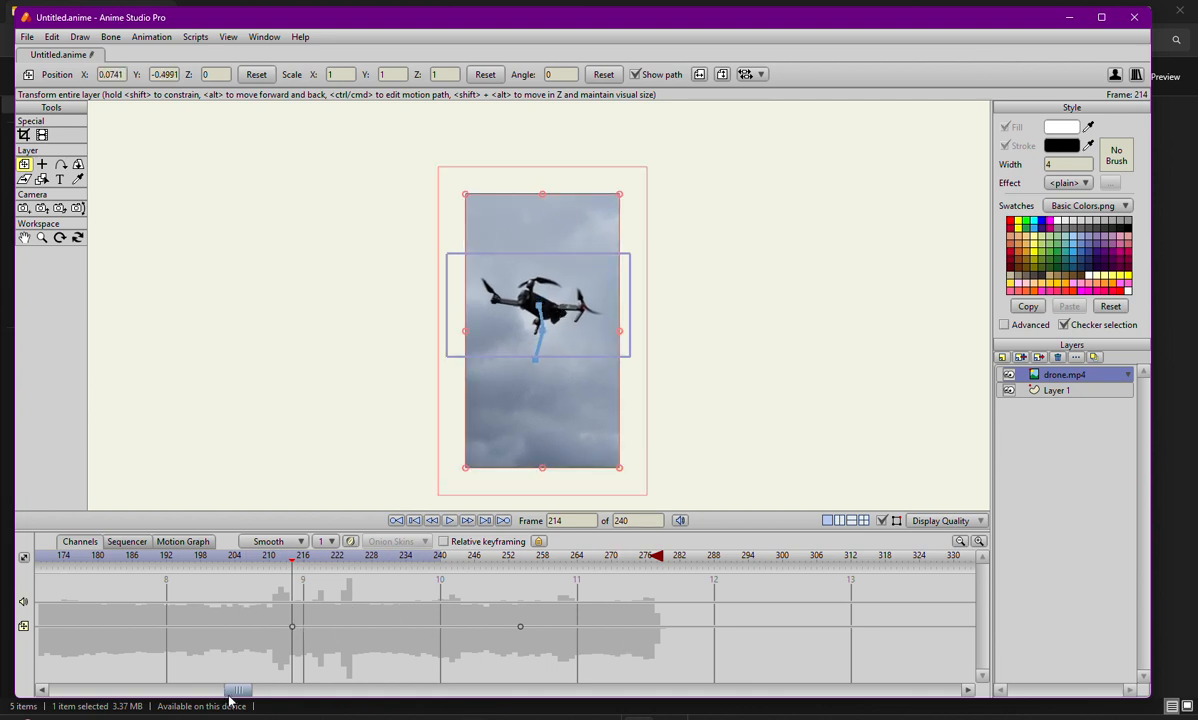
scroll(230, 690, "left", 6)
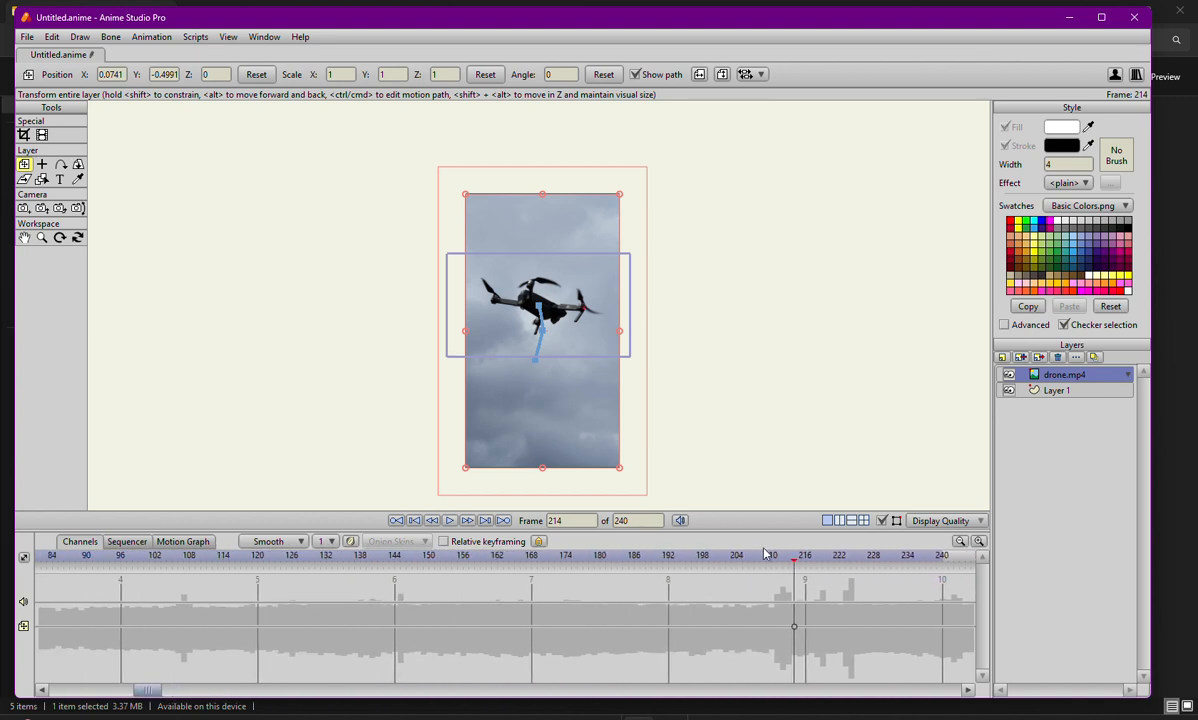
left_click(713, 556)
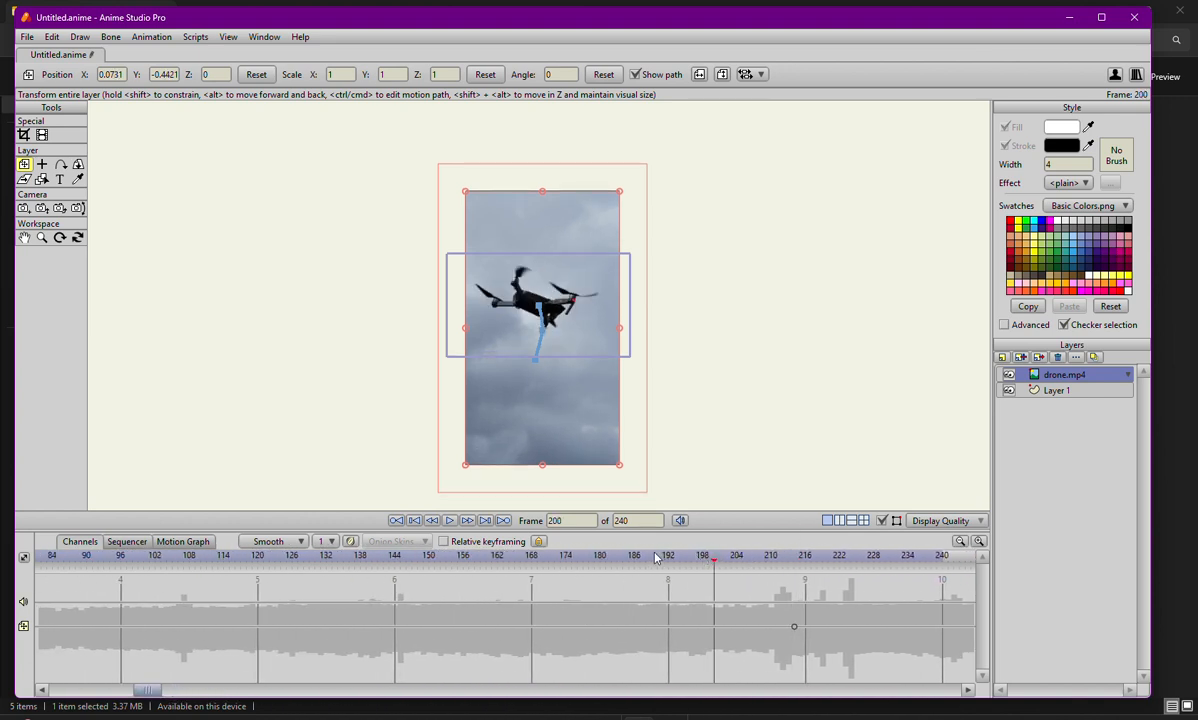
left_click(651, 556)
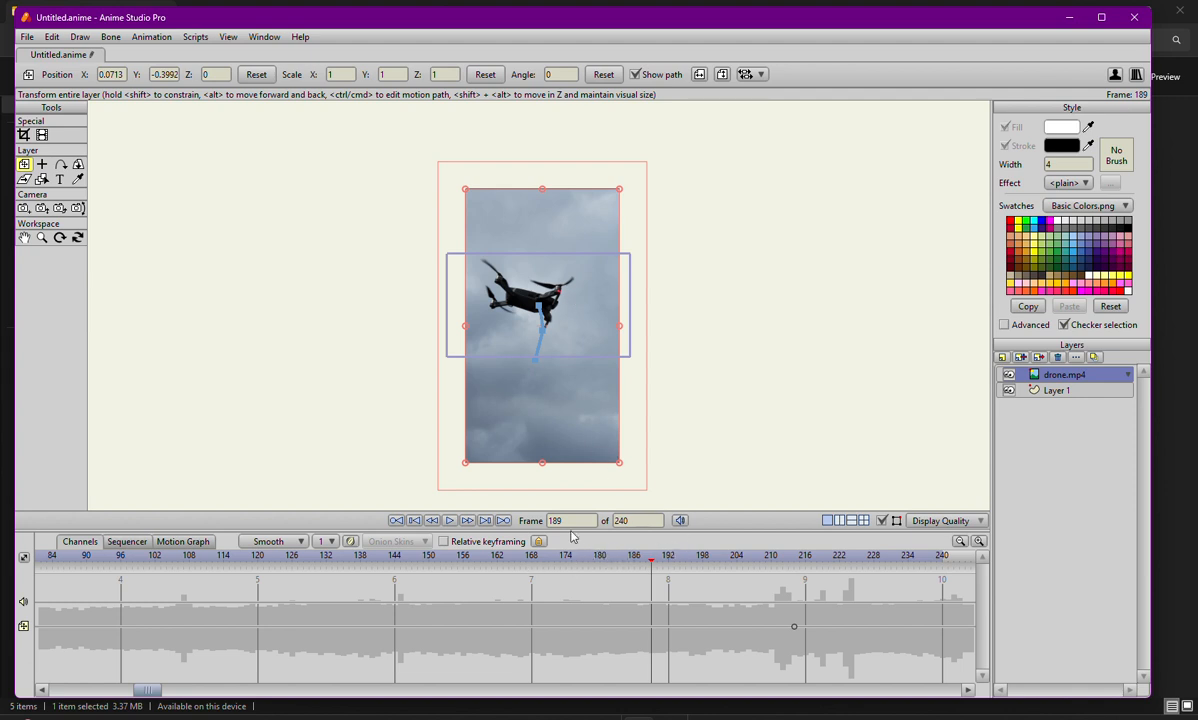
left_click_drag(620, 465, 660, 460)
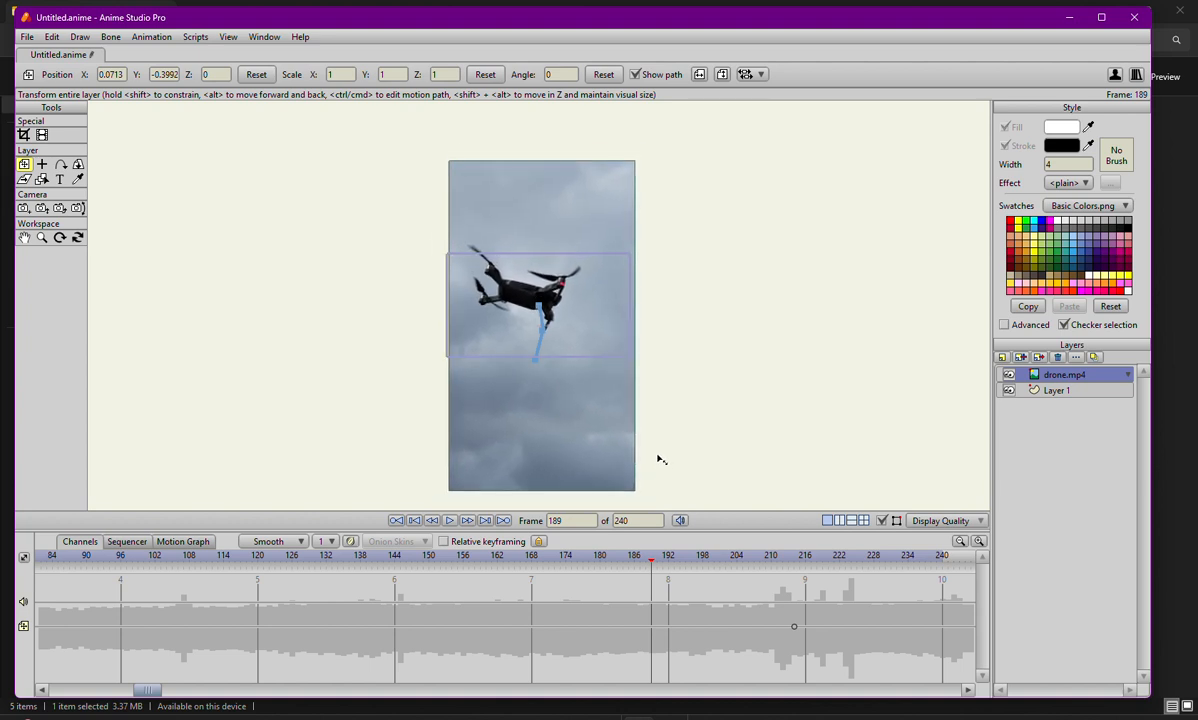
left_click_drag(546, 308, 574, 322)
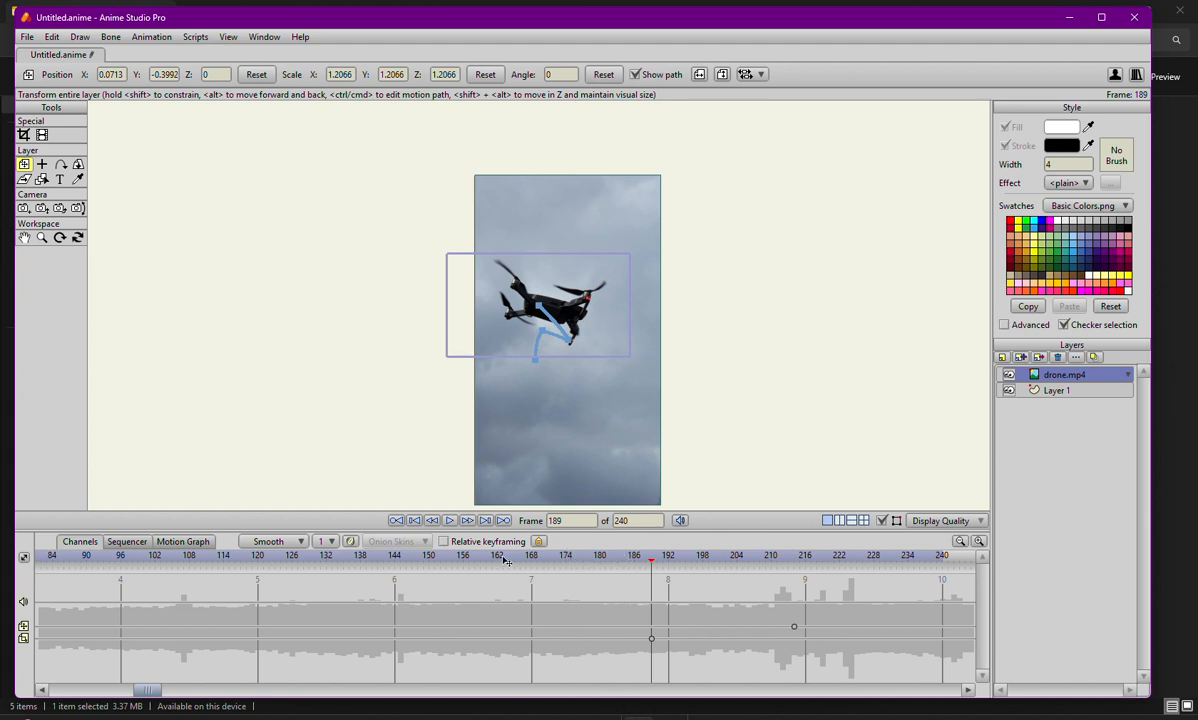
Step: At frame 163, move the drone.mp4 layer to about X 0.41, Y -0.51 to centre the drone in the project frame
left_click_drag(459, 581, 459, 553)
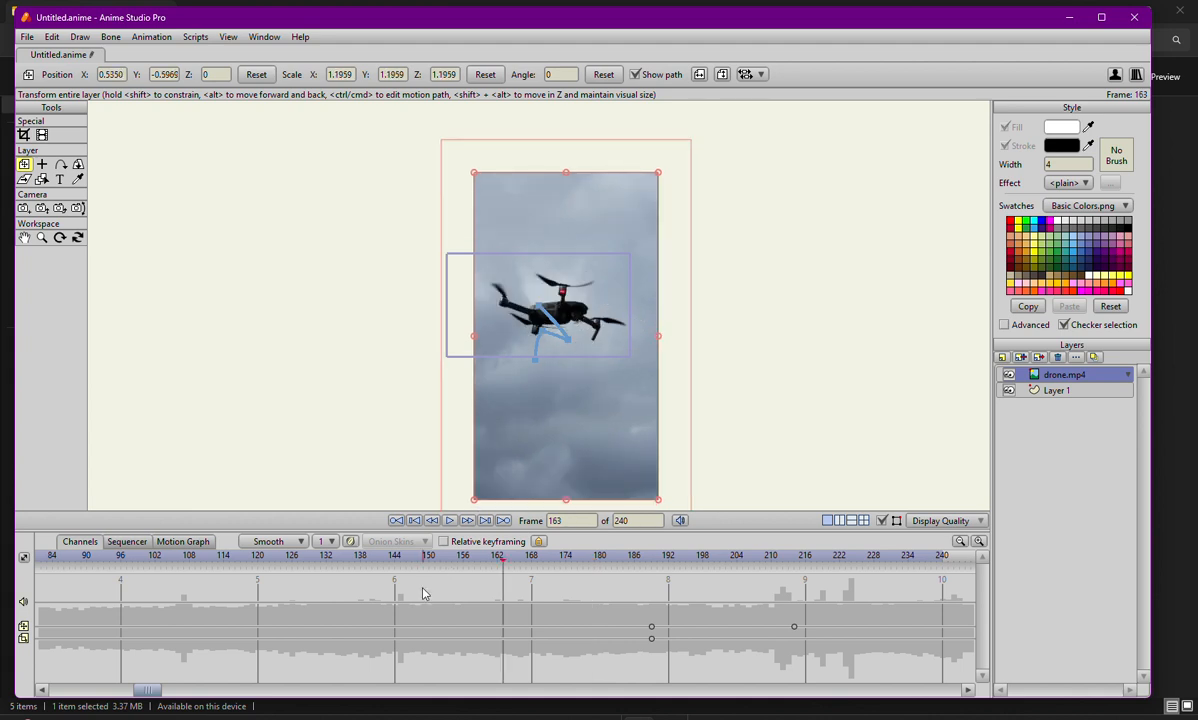
left_click_drag(600, 291, 583, 304)
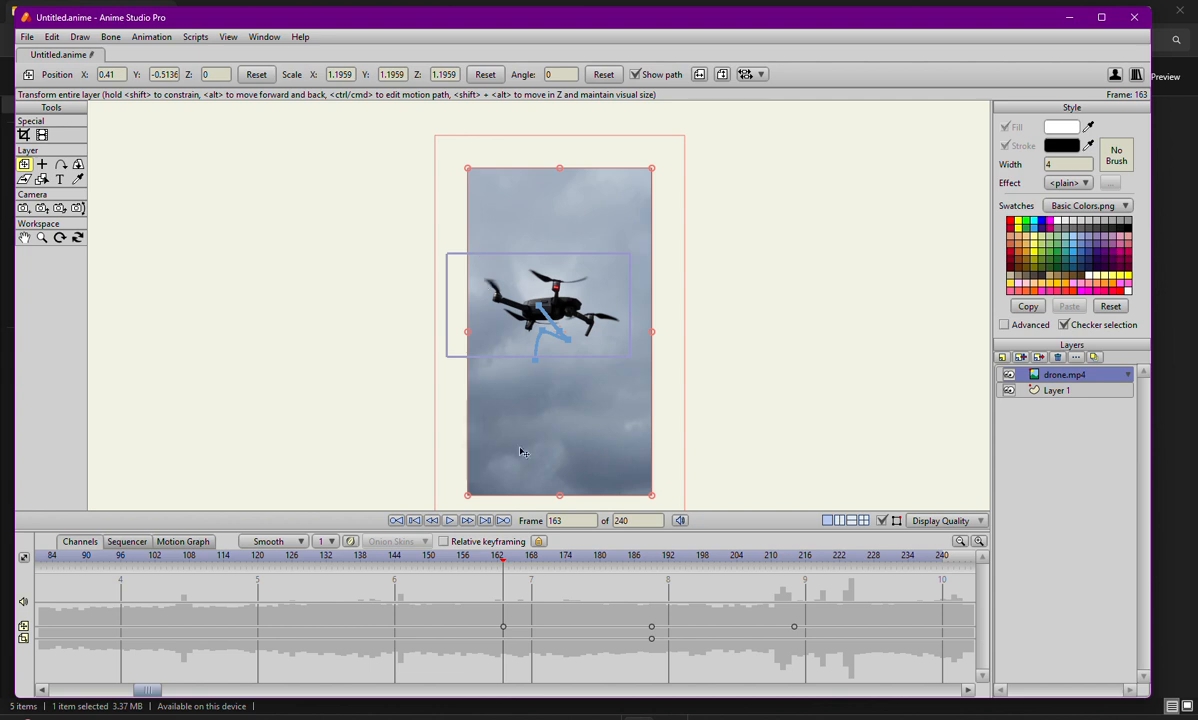
Step: At frame 90, scale the drone.mp4 layer to about 1.31 and position it at about X 0.06, Y -0.43
left_click(422, 559)
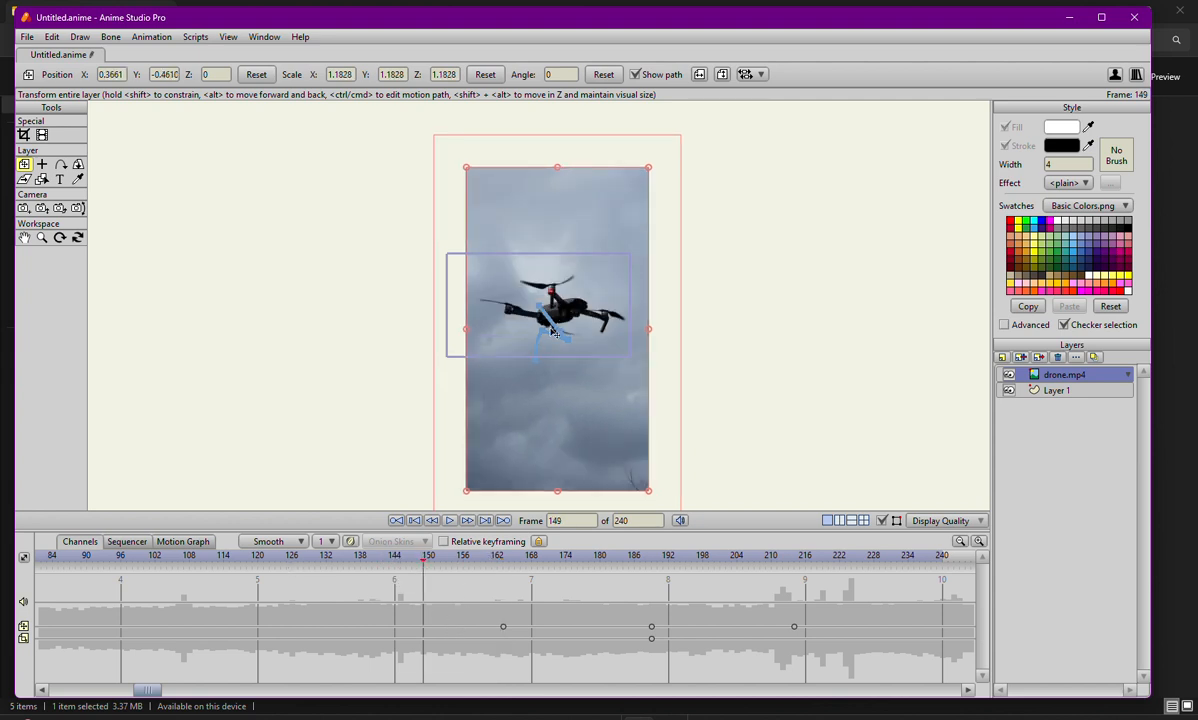
left_click(343, 558)
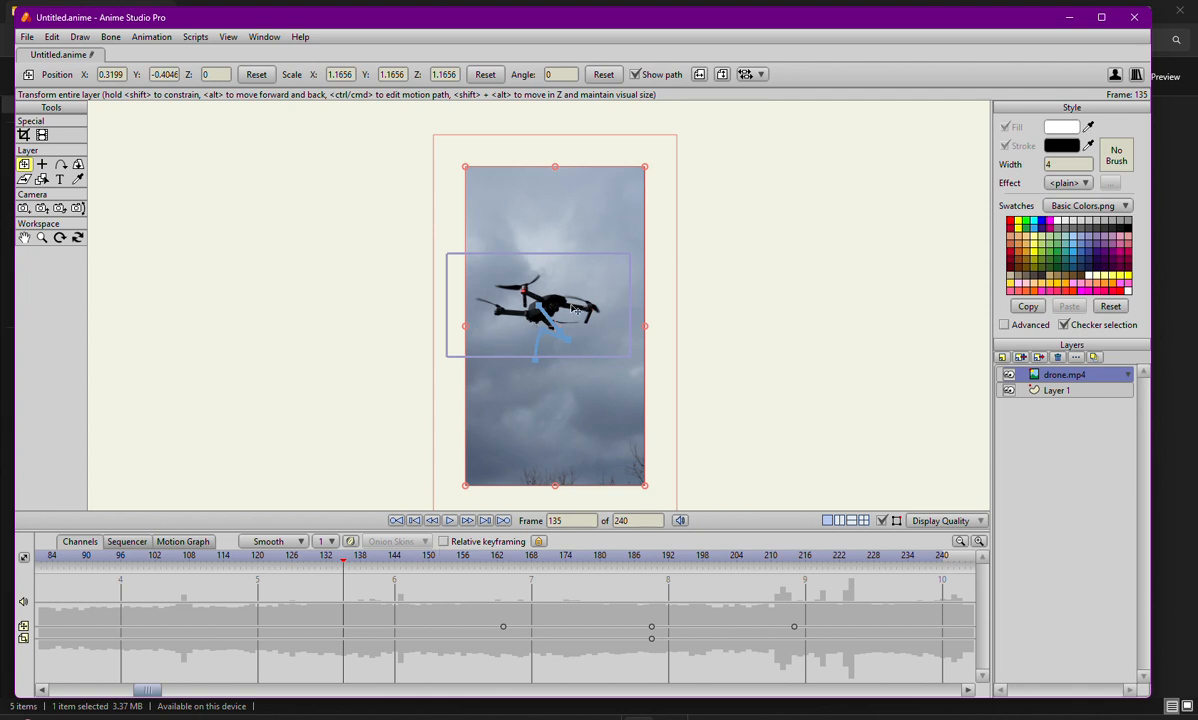
left_click(273, 557)
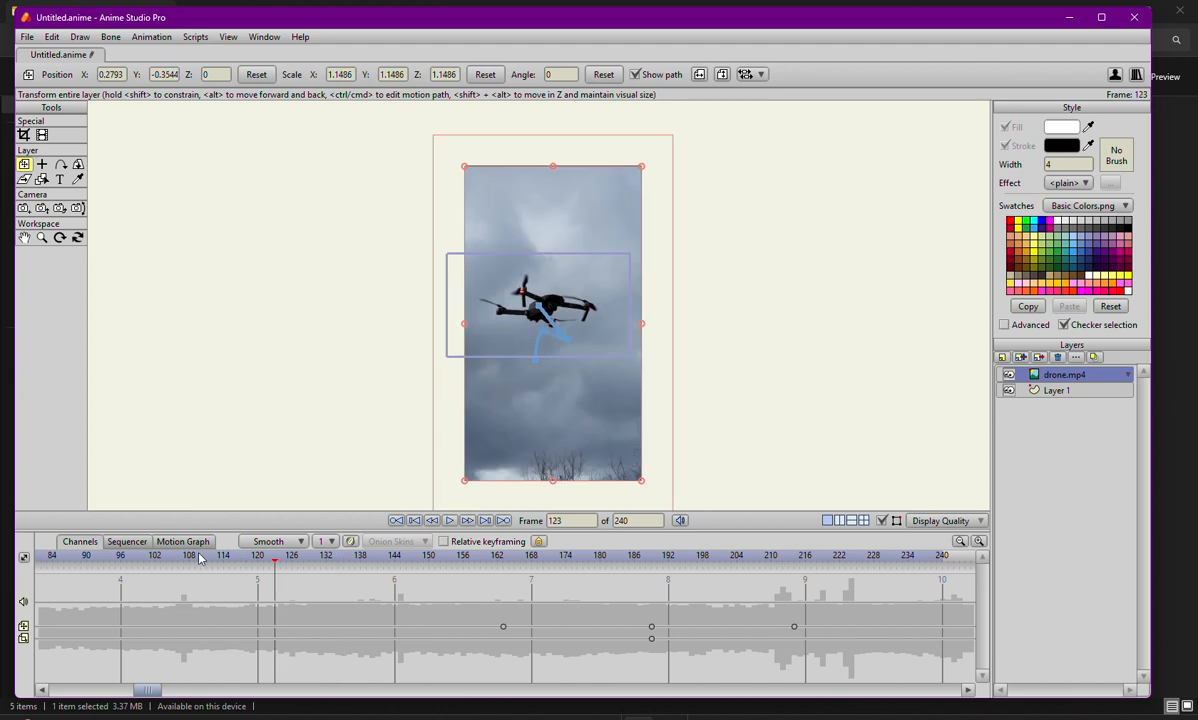
left_click(199, 557)
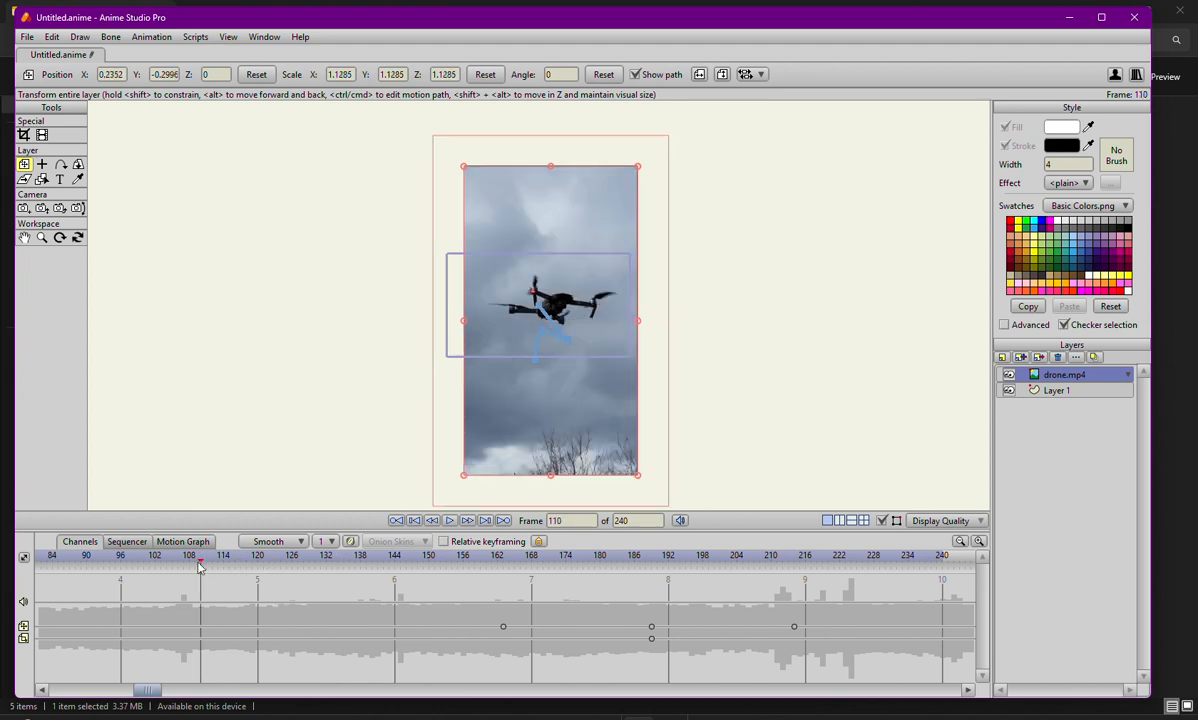
left_click(87, 557)
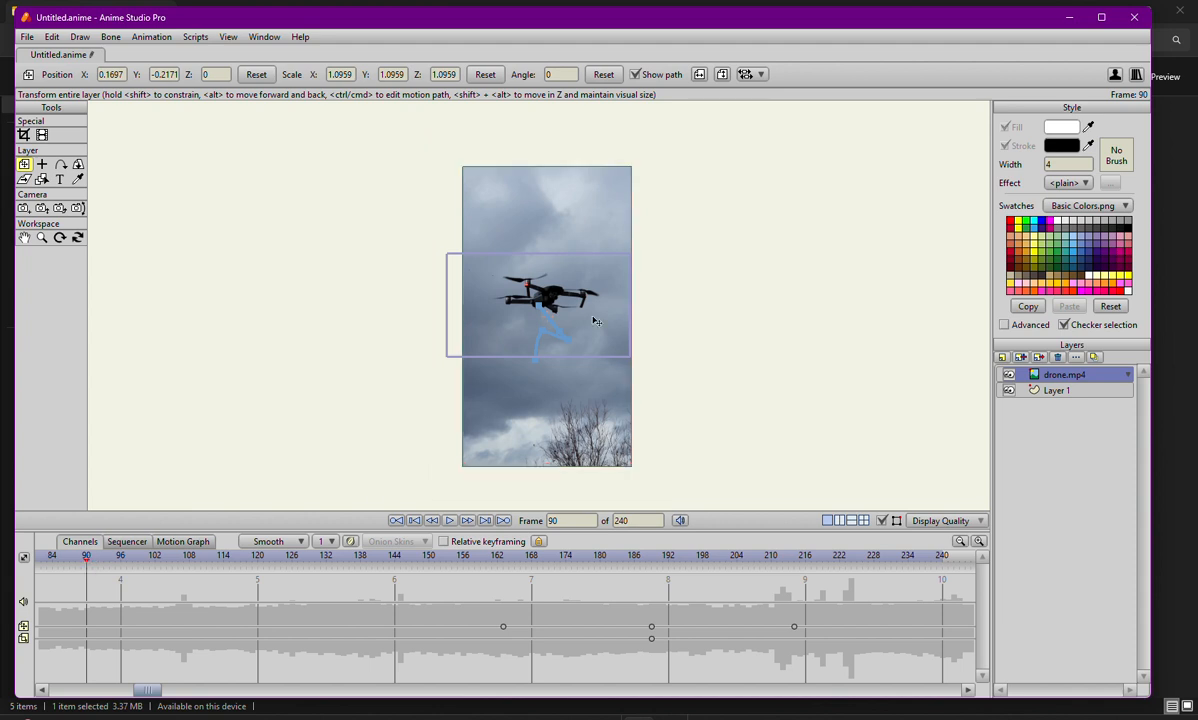
left_click_drag(594, 321, 591, 329)
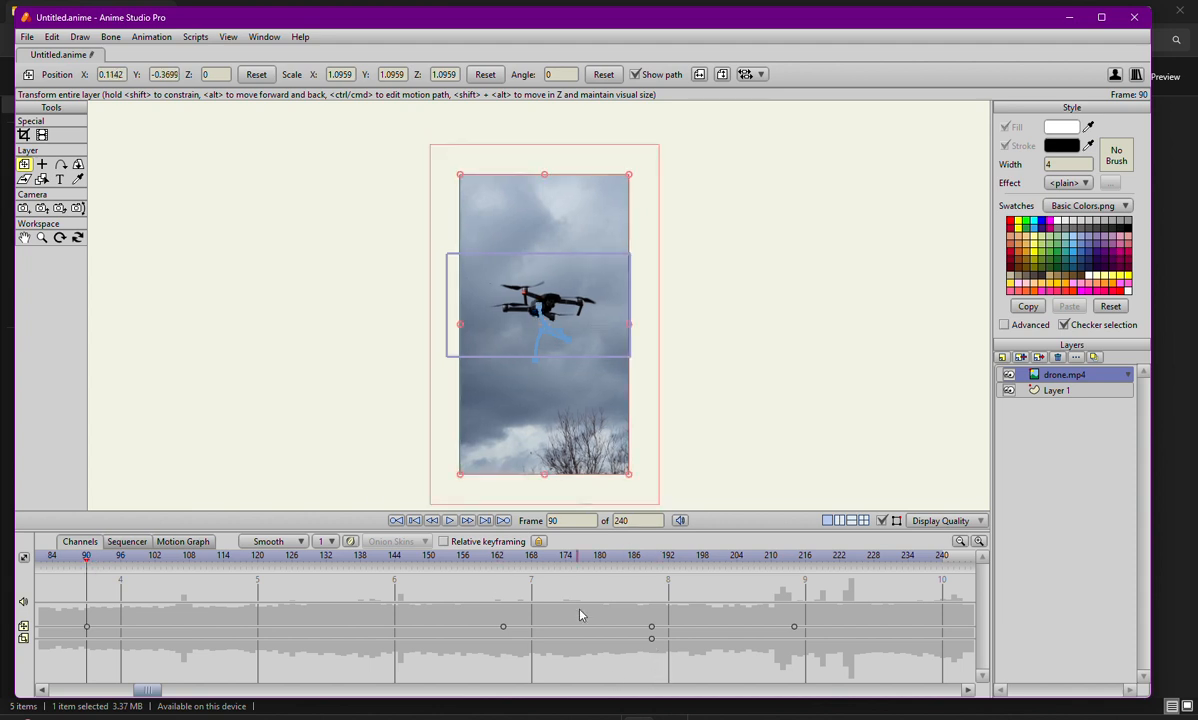
left_click(110, 691)
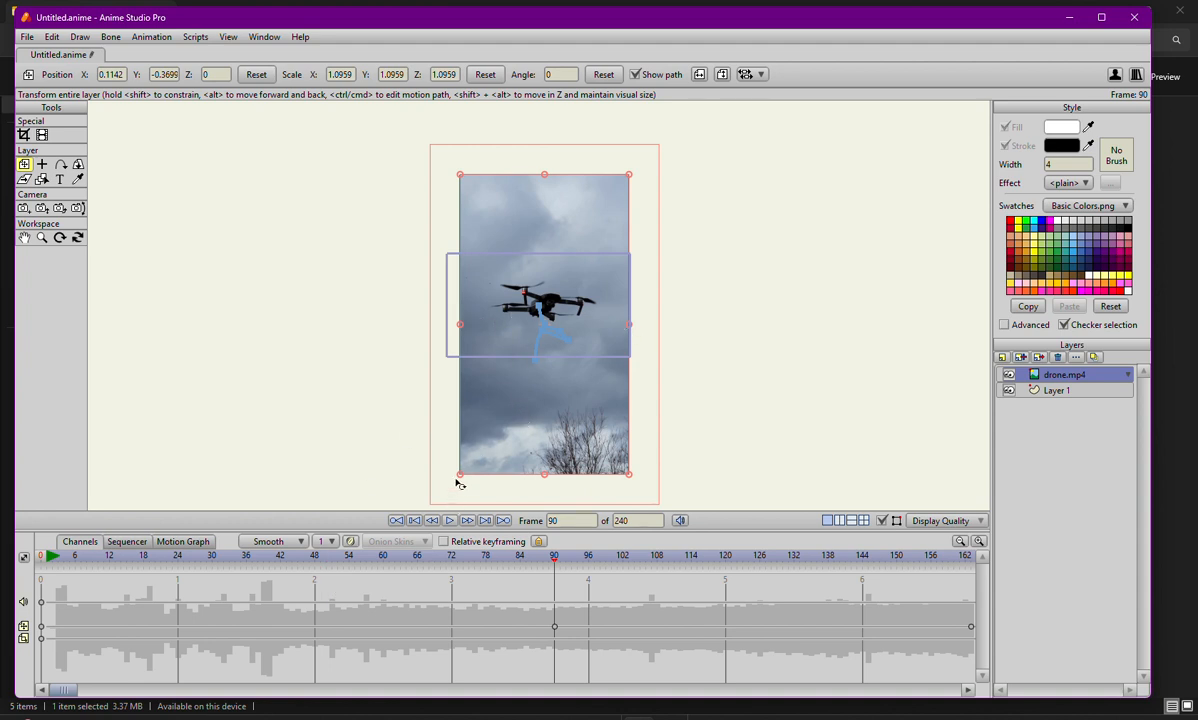
left_click_drag(461, 478, 443, 503)
left_click_drag(609, 312, 606, 315)
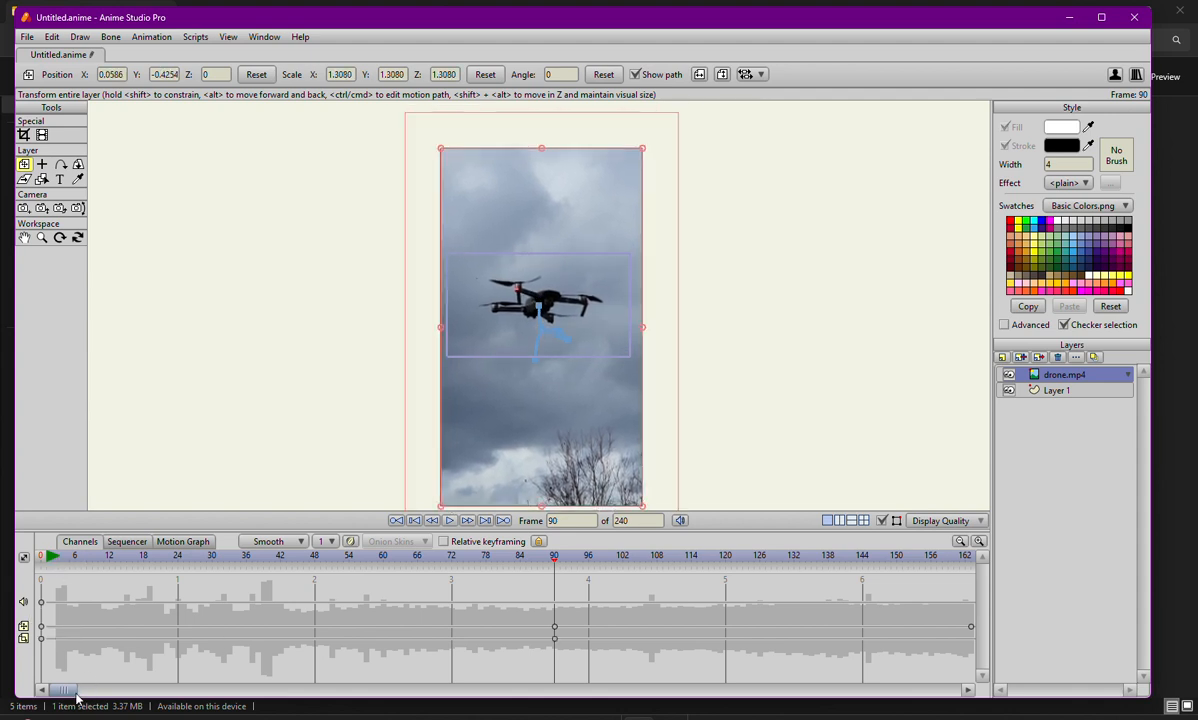
Step: Examine how the drone sits within the project frame around frames 18 and 45
left_click_drag(68, 690, 63, 691)
left_click(143, 557)
left_click(297, 557)
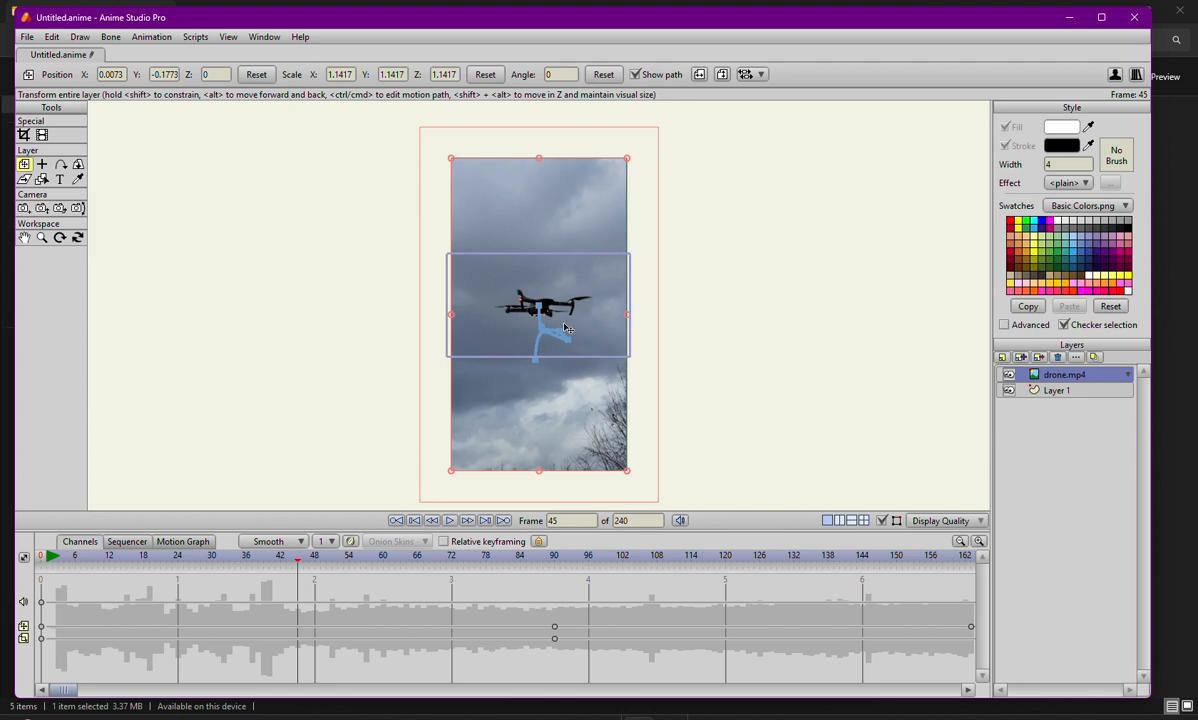
Step: Open the animation export settings and choose AVI (Video for Windows) as the output format
left_click(27, 37)
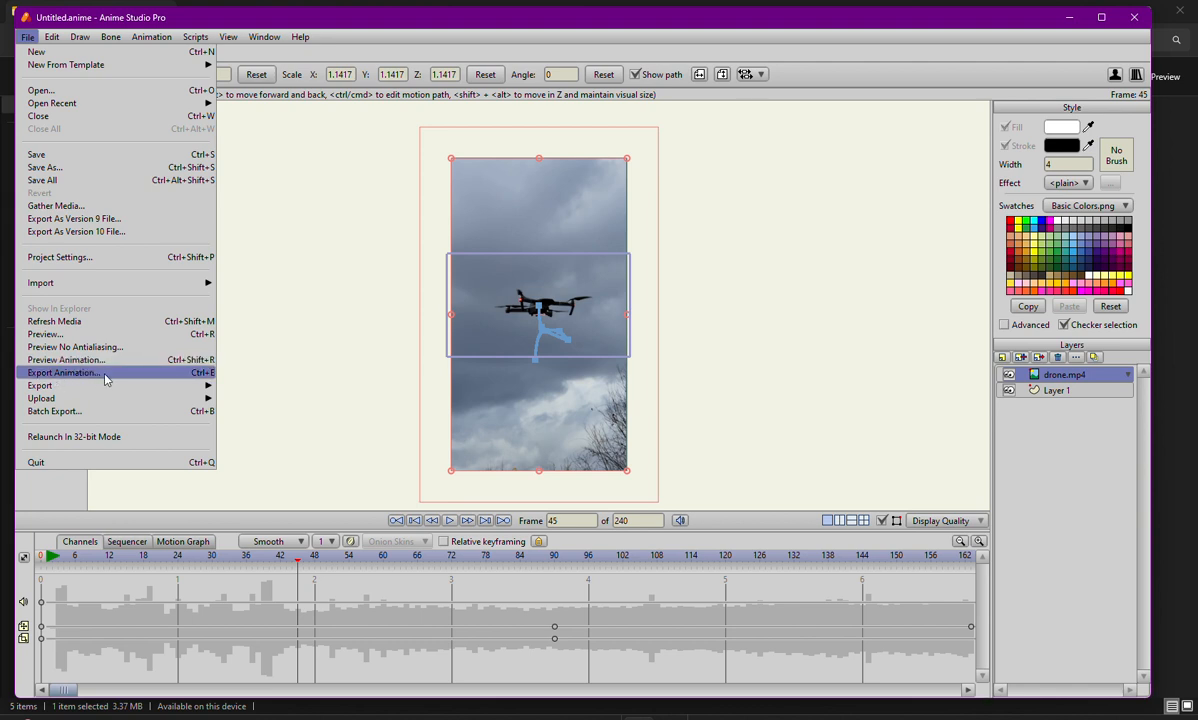
left_click(176, 373)
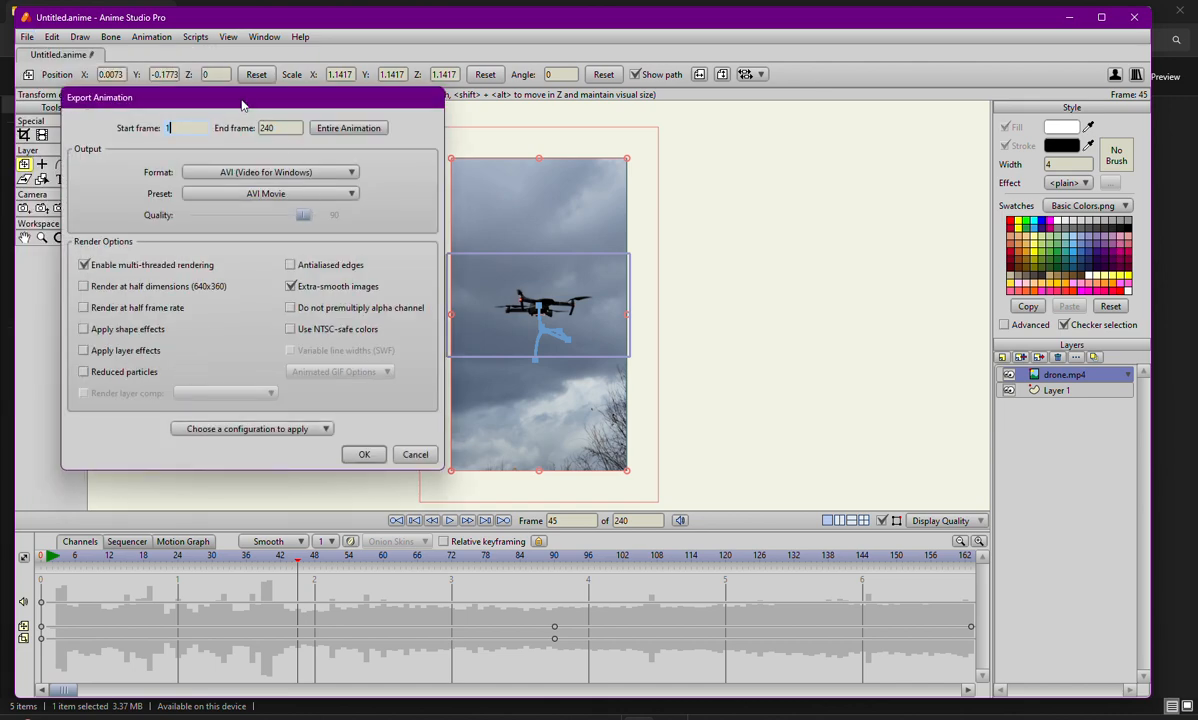
left_click_drag(230, 100, 319, 117)
left_click(294, 194)
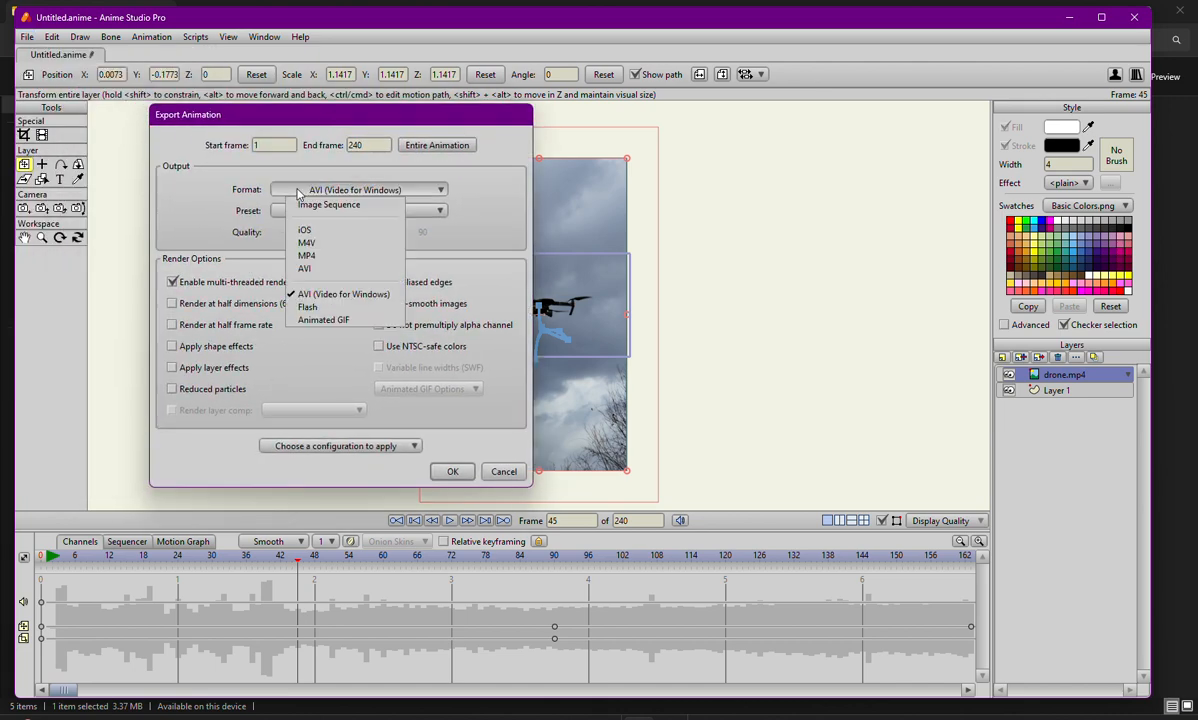
left_click(314, 295)
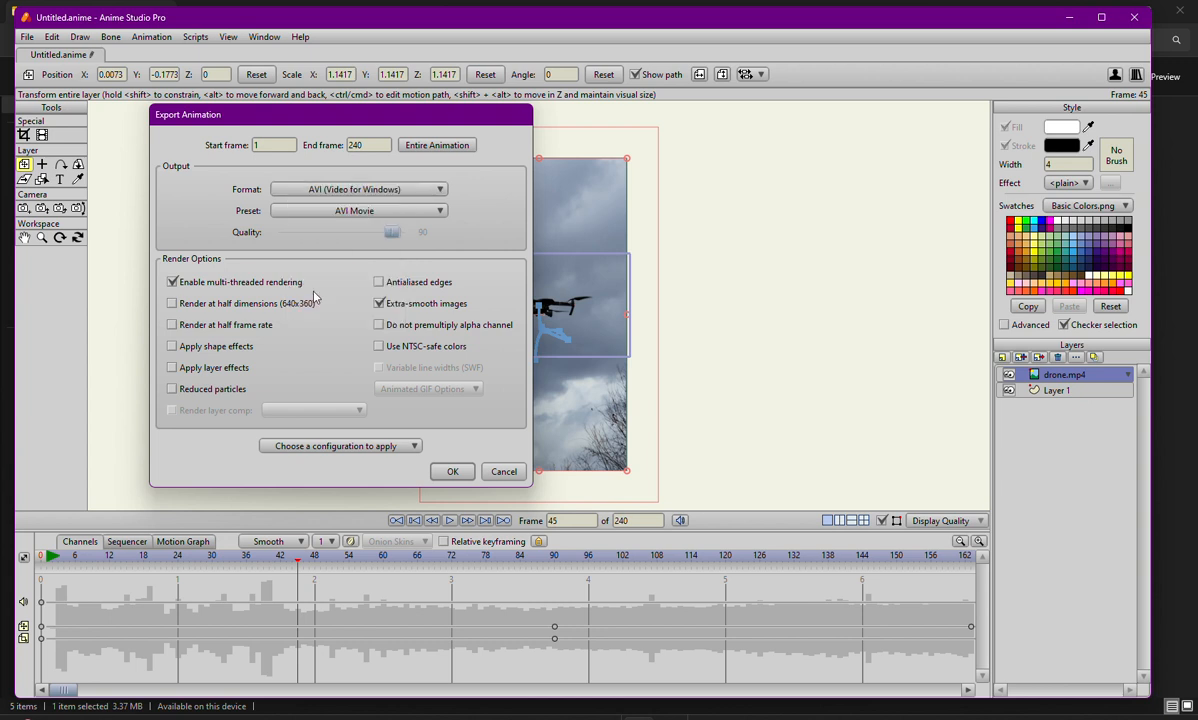
Step: Try the plain AVI output format, look through its presets, and restore AVI (Video for Windows)
left_click(341, 213)
left_click(314, 187)
left_click(314, 187)
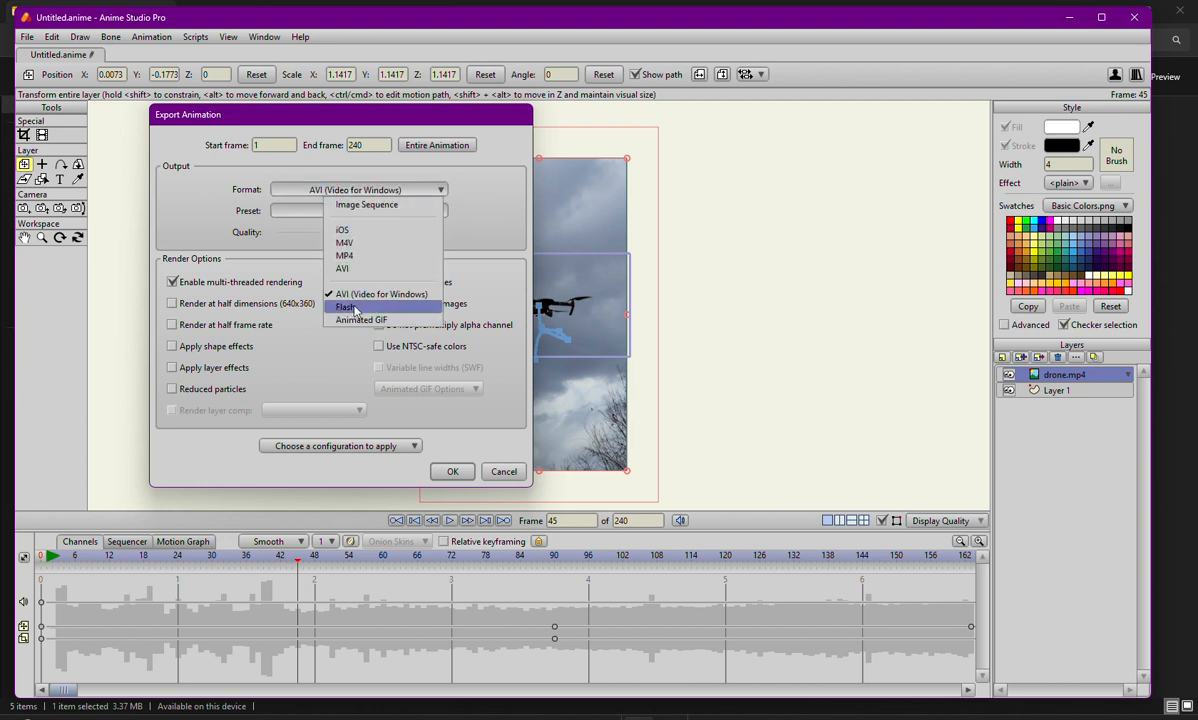
left_click(342, 272)
left_click(313, 207)
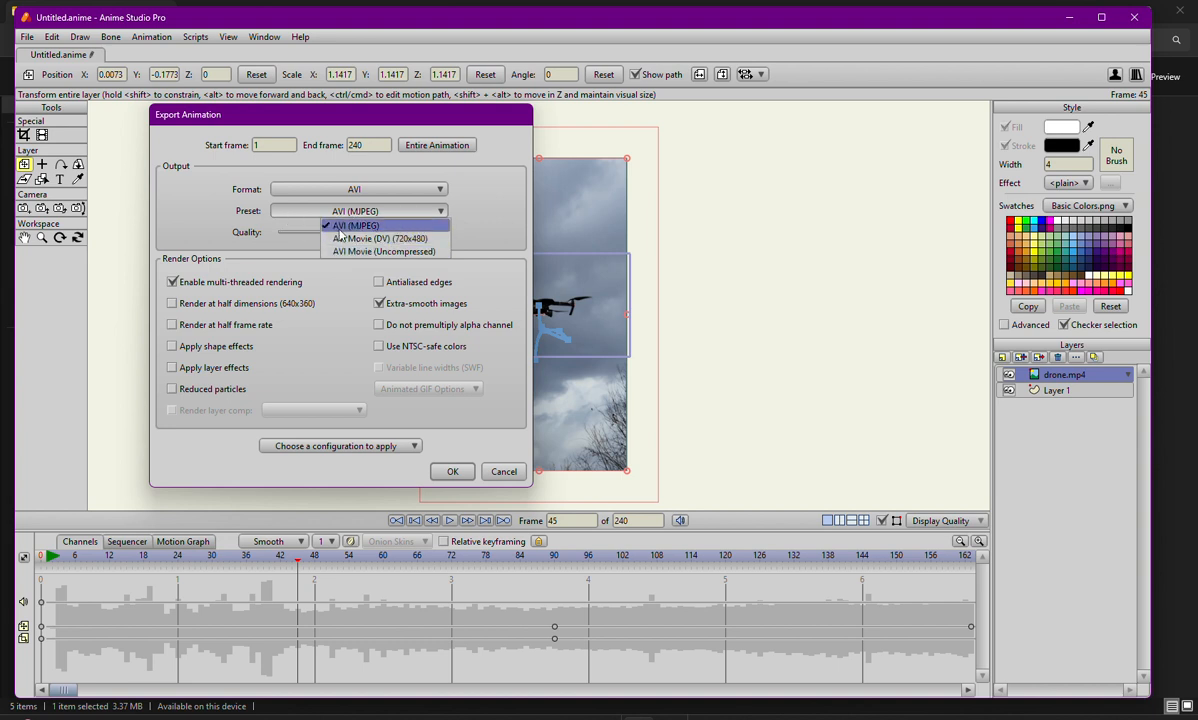
left_click(440, 203)
left_click(386, 186)
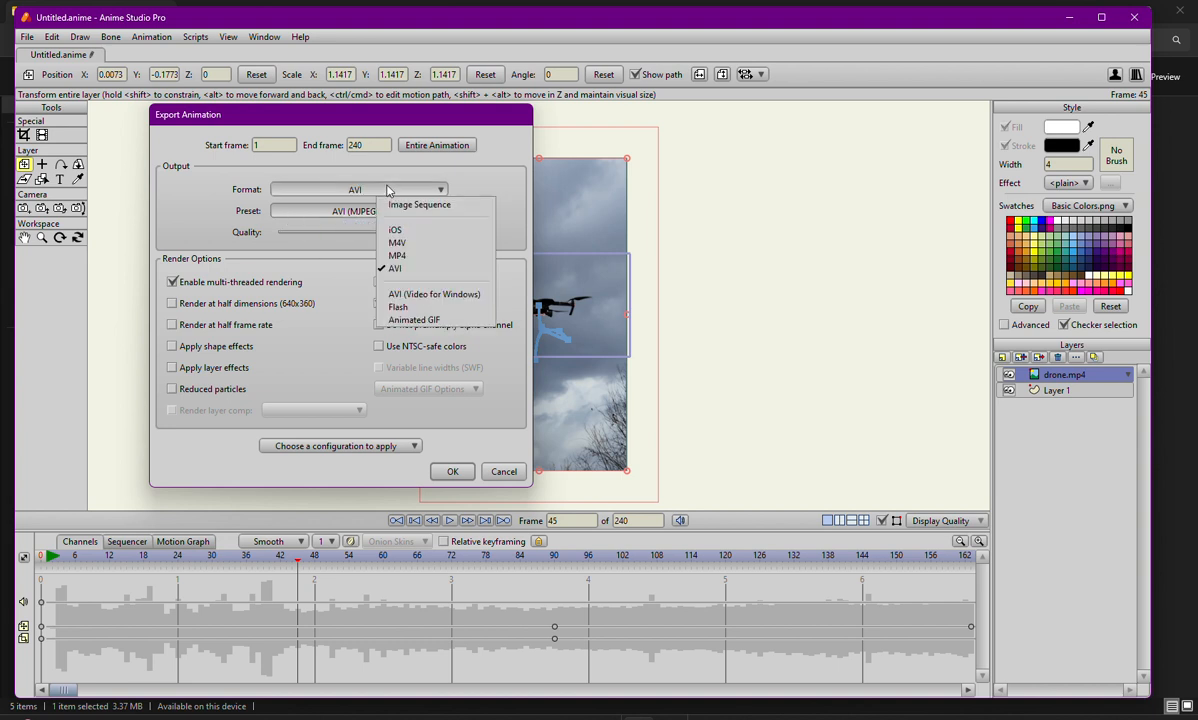
left_click(421, 295)
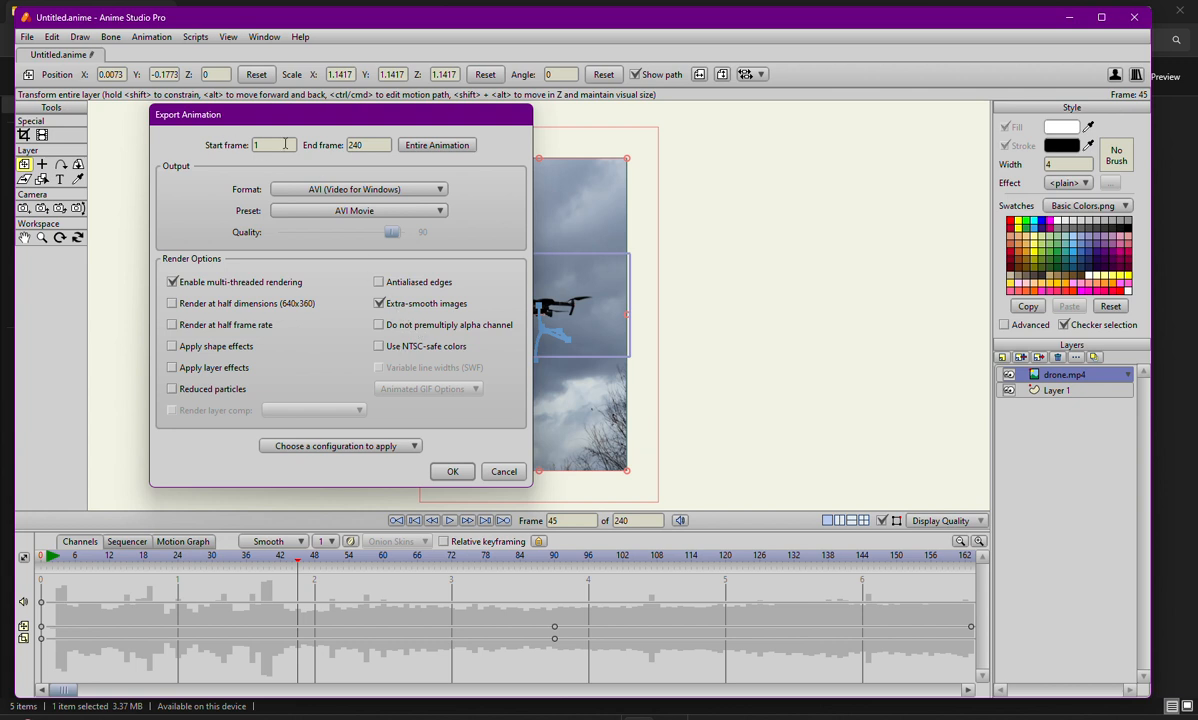
Step: Accept the export settings and save the AVI in the demos Videos folder, changing the number in the drone01.avi name to 02
double_click(372, 147)
left_click(185, 327)
left_click(452, 471)
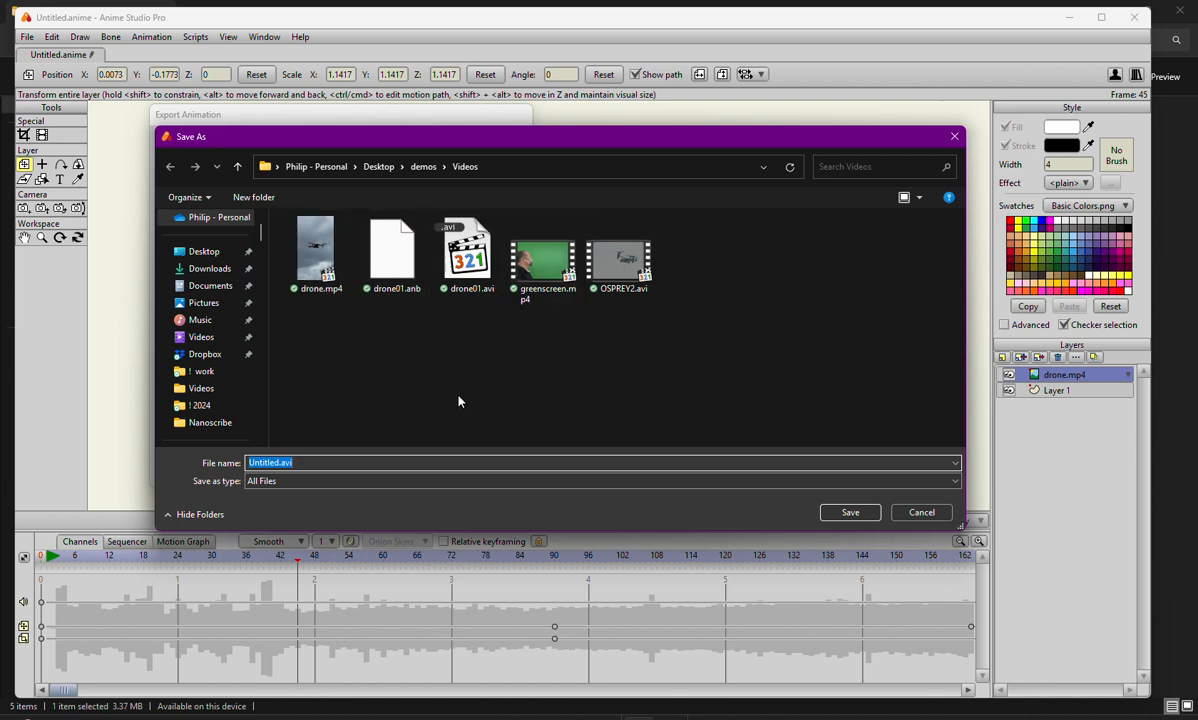
left_click(370, 258)
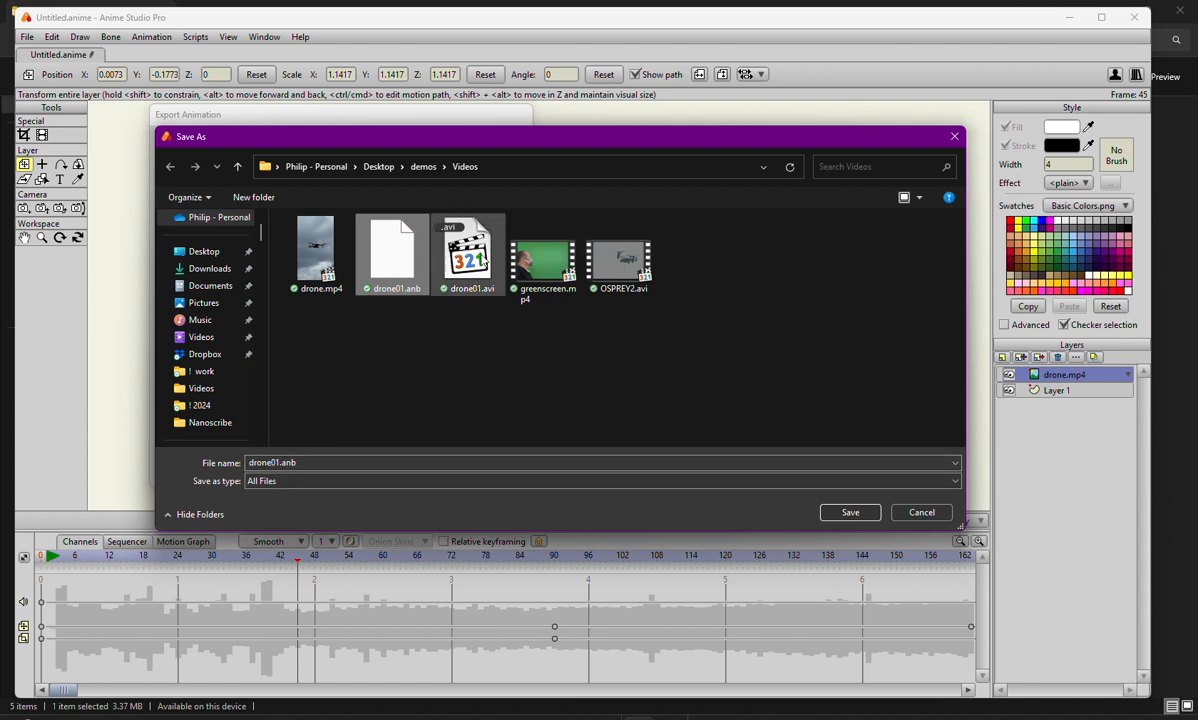
left_click(449, 238)
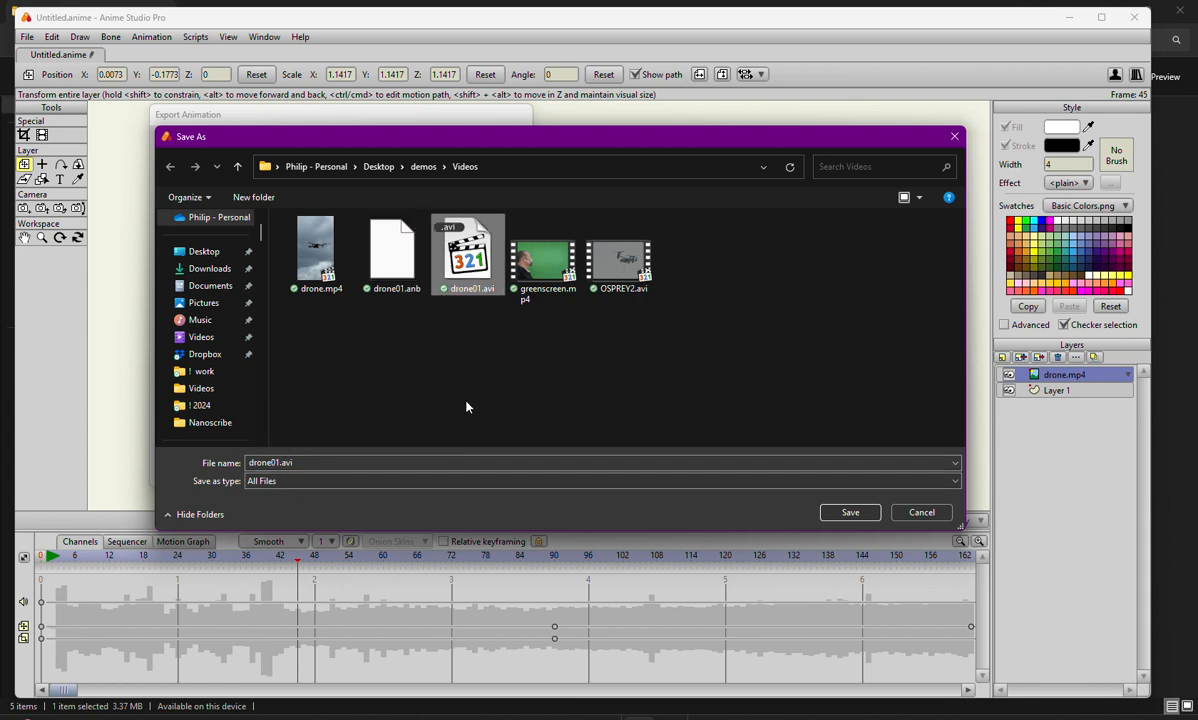
left_click(273, 464)
left_click(275, 463)
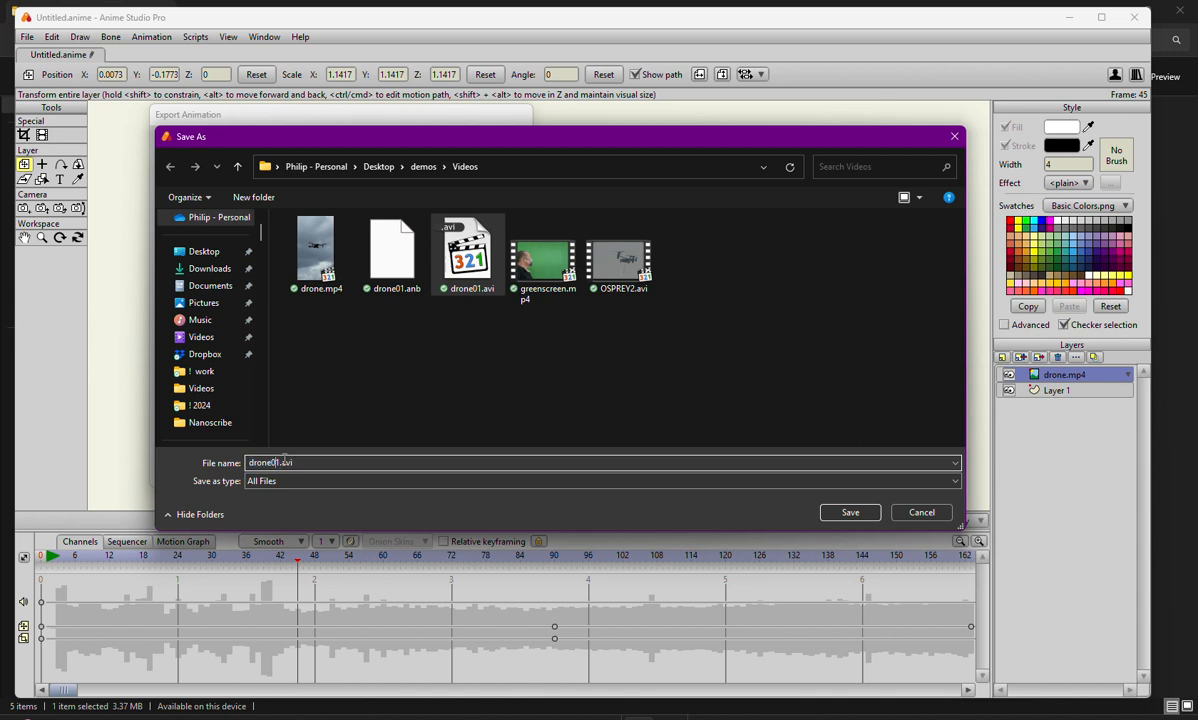
type("2")
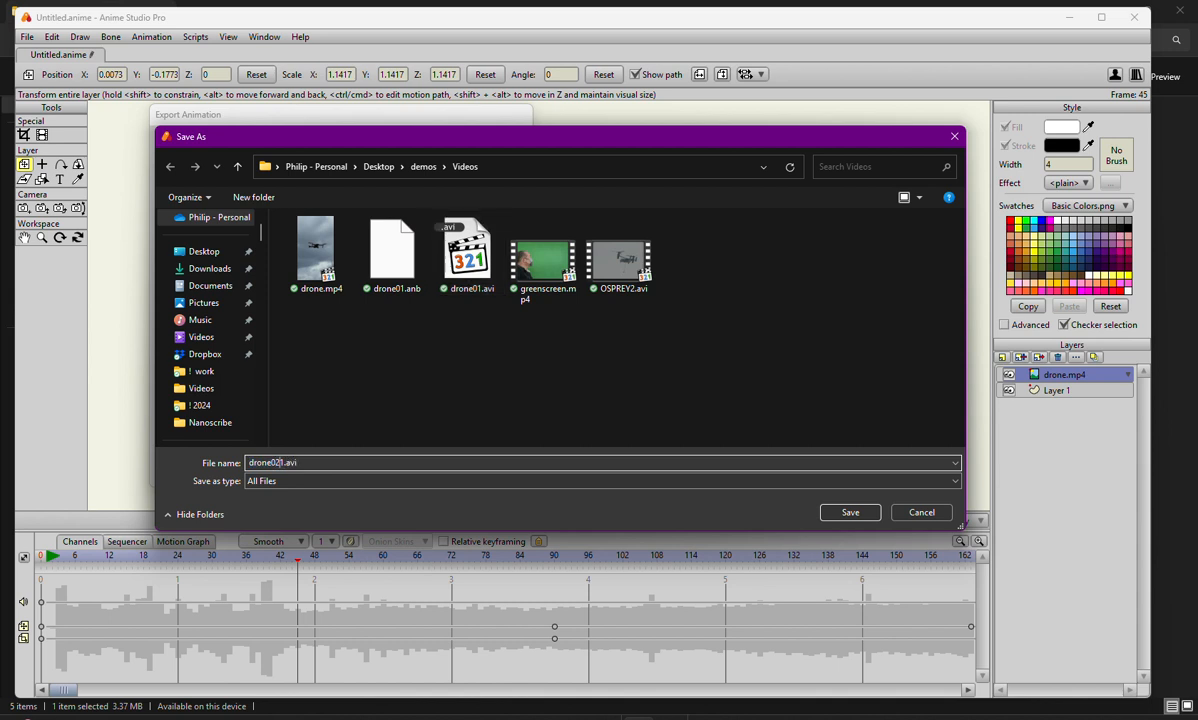
left_click(846, 508)
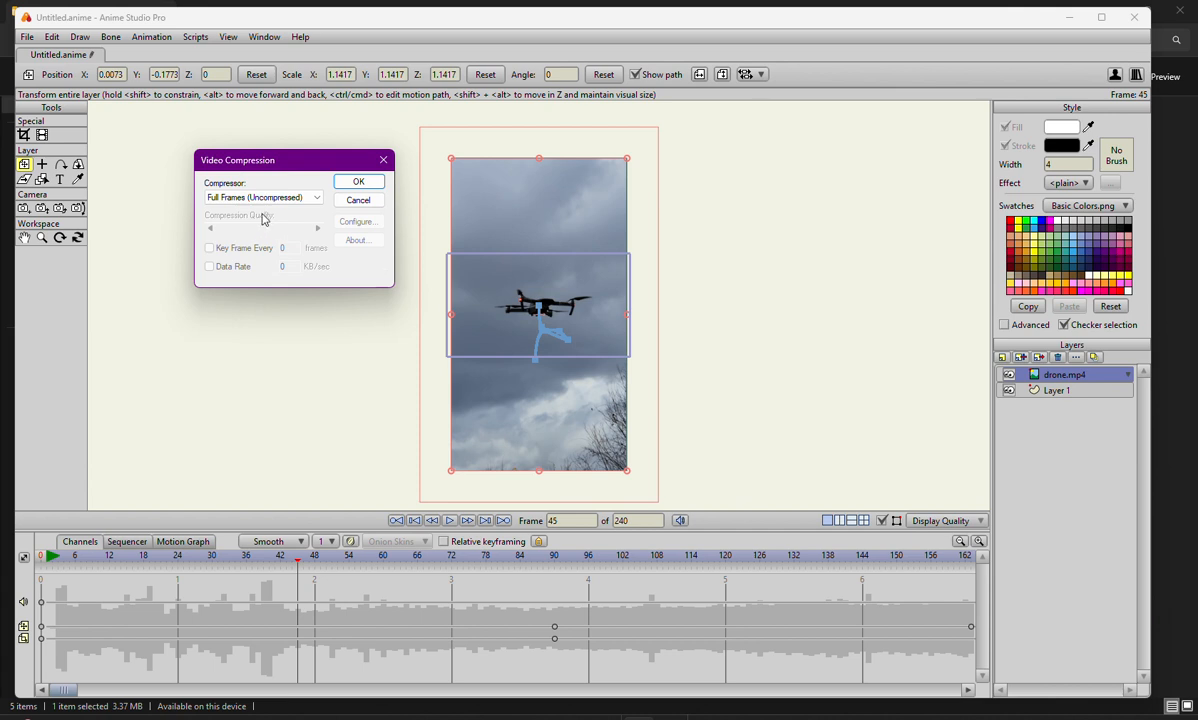
Step: Choose Lagarith Lossless Codec as the compressor for the AVI export
left_click_drag(235, 165, 257, 200)
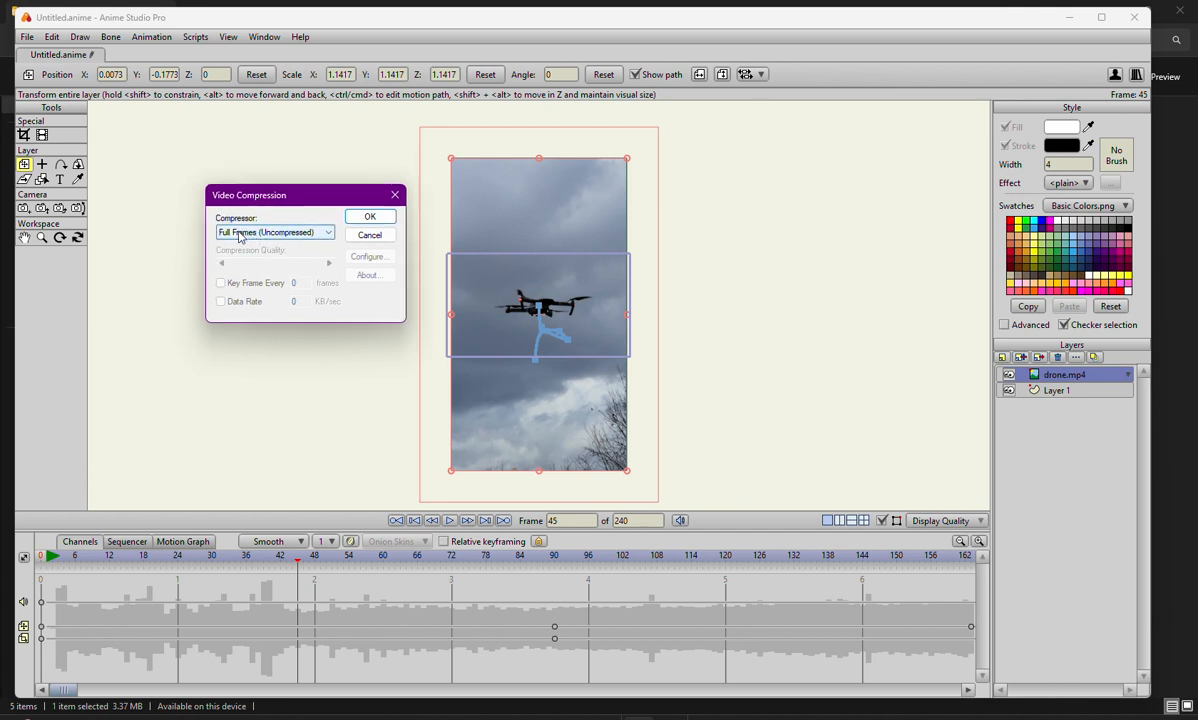
left_click(239, 234)
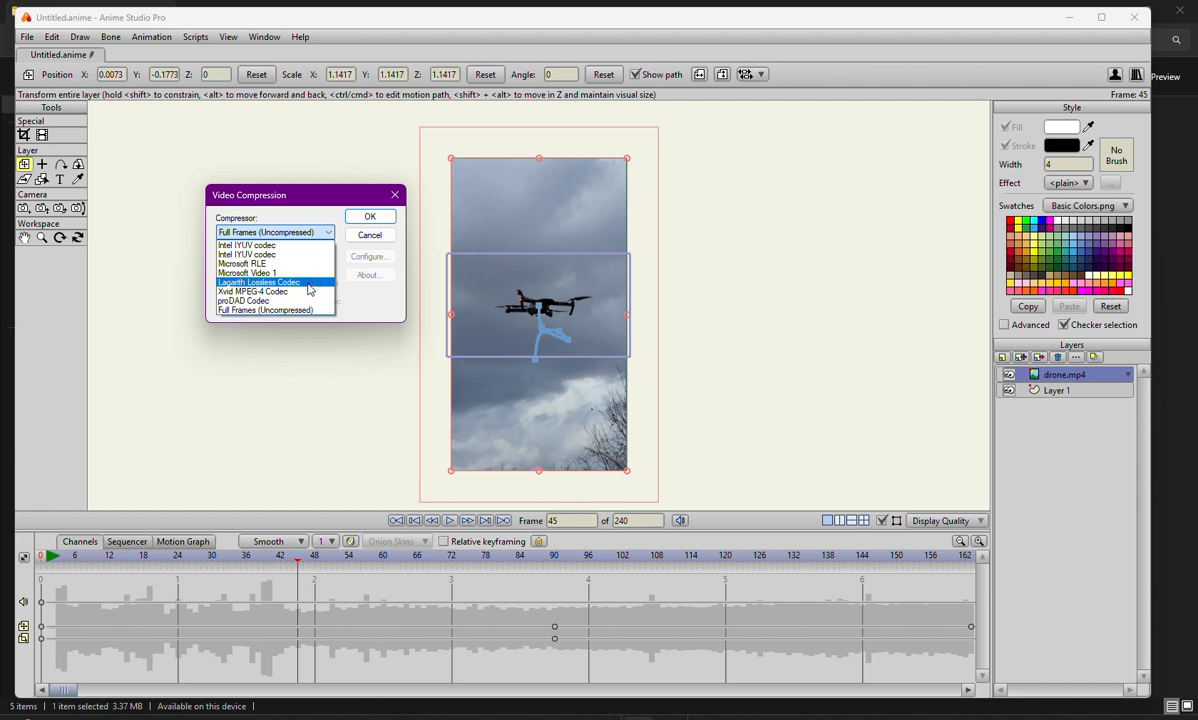
left_click(243, 285)
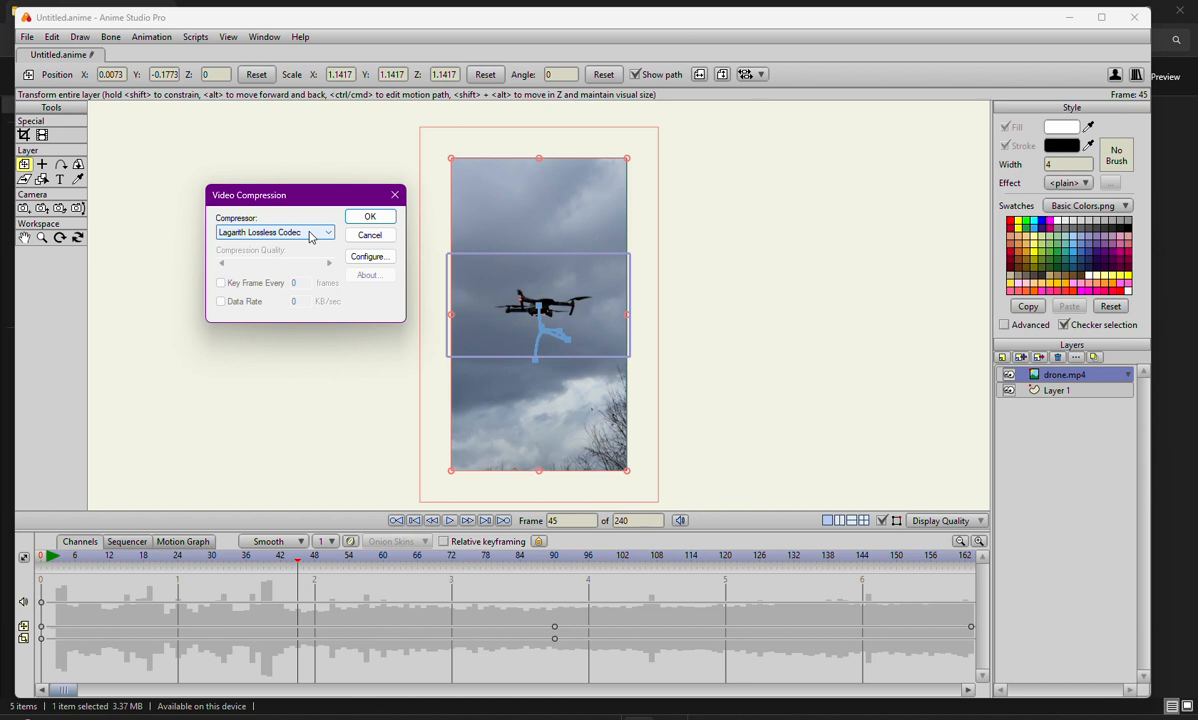
Step: Review the Lagarith codec's configuration and its colour modes, accepting it with RGB (Default) and Use Multithreading enabled
left_click(369, 256)
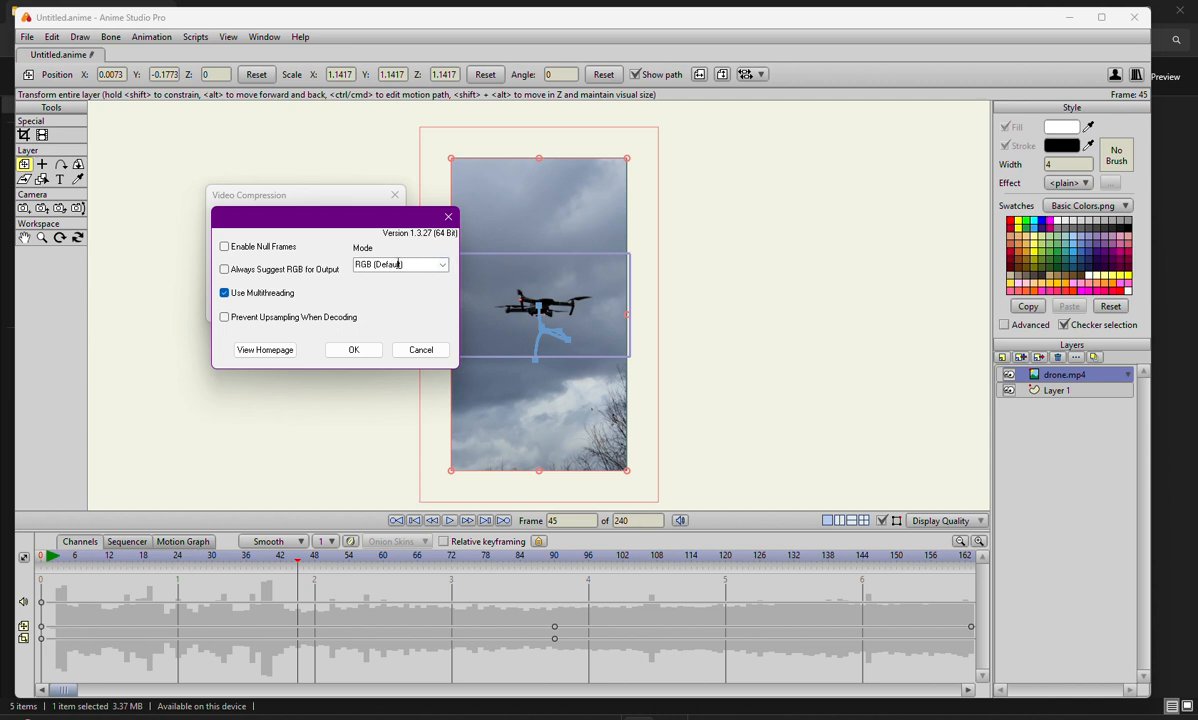
left_click(431, 265)
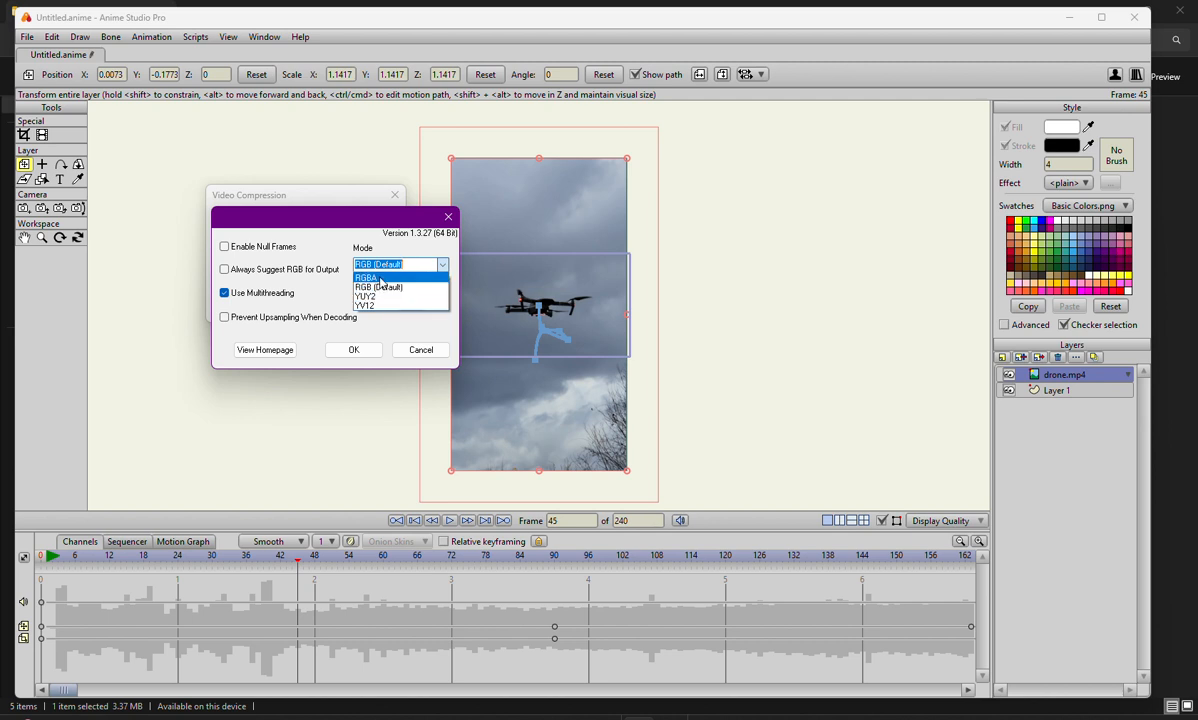
left_click(385, 251)
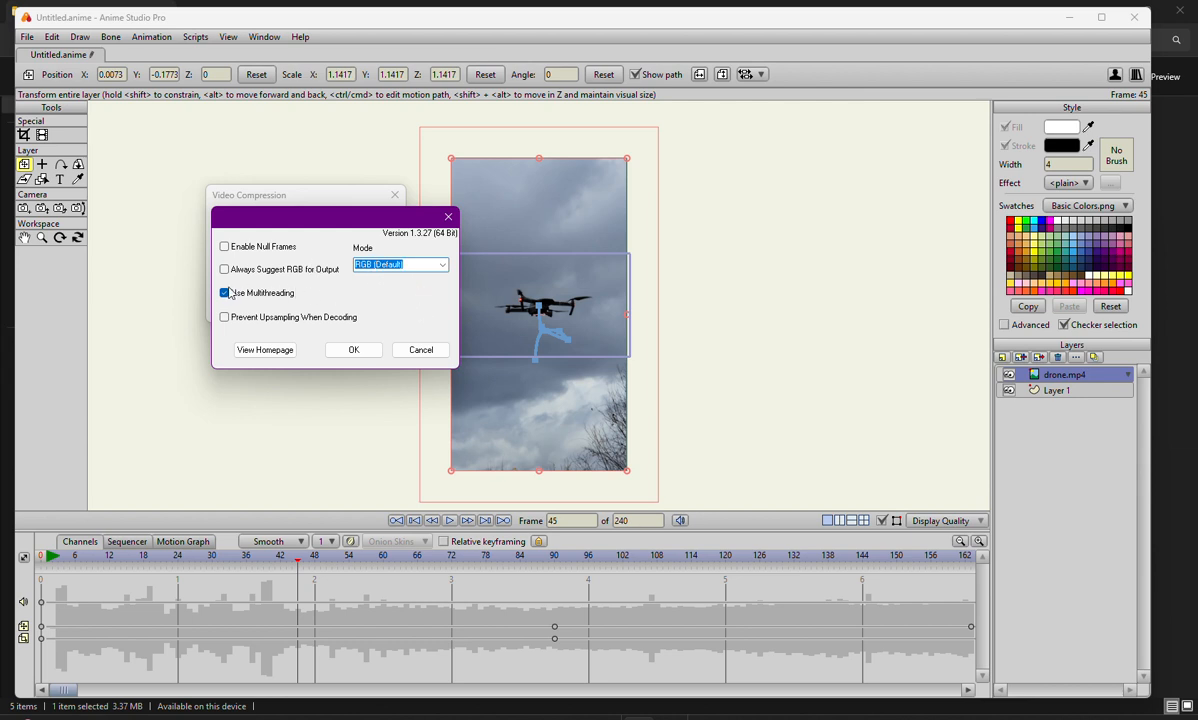
left_click(355, 350)
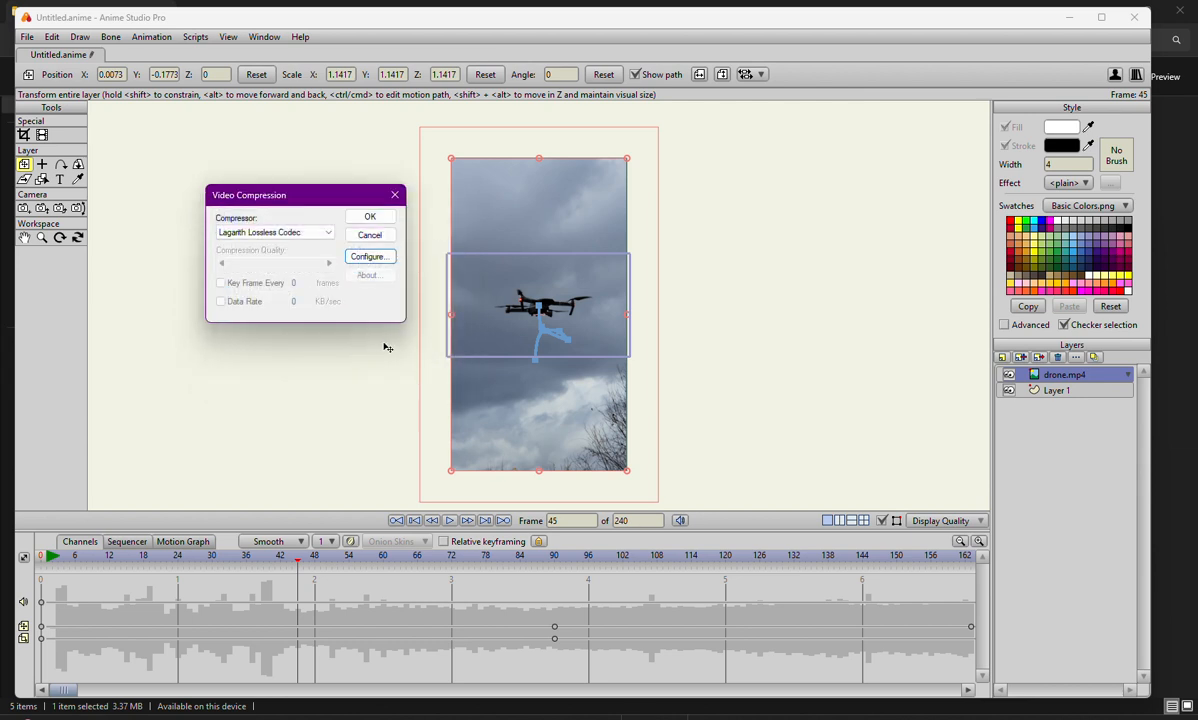
Step: Accept the compression settings to render drone02.avi, and stop and close its playback in the media player
left_click(372, 217)
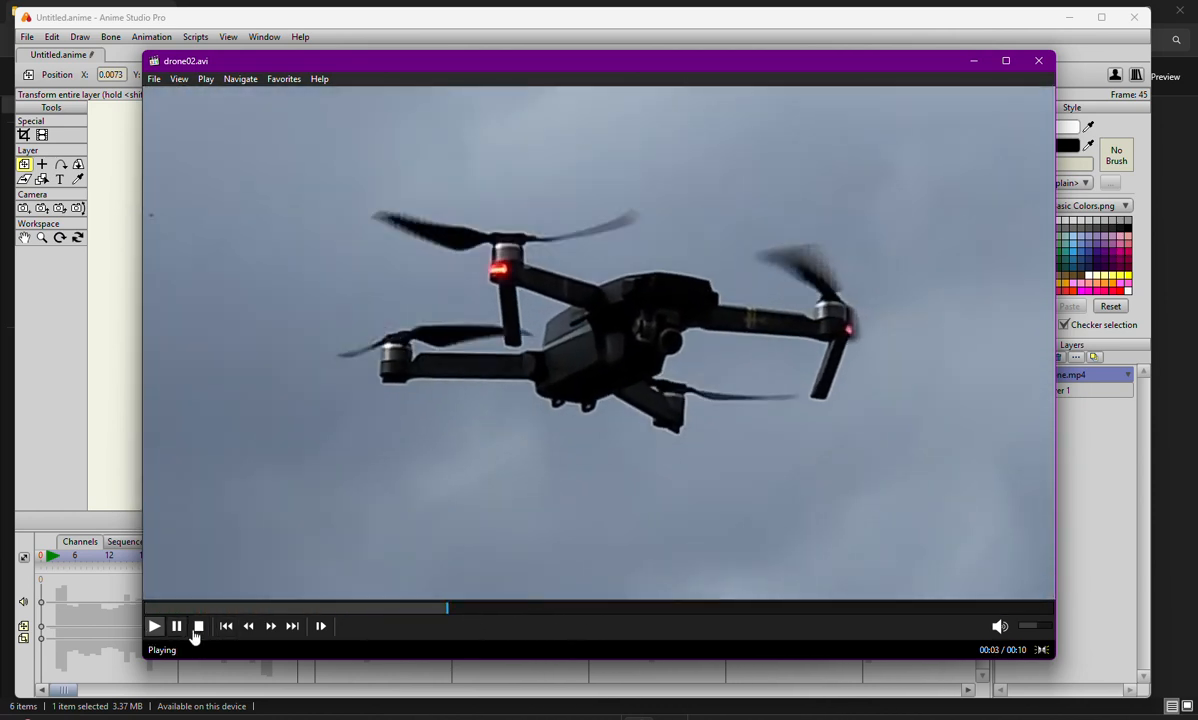
left_click(198, 626)
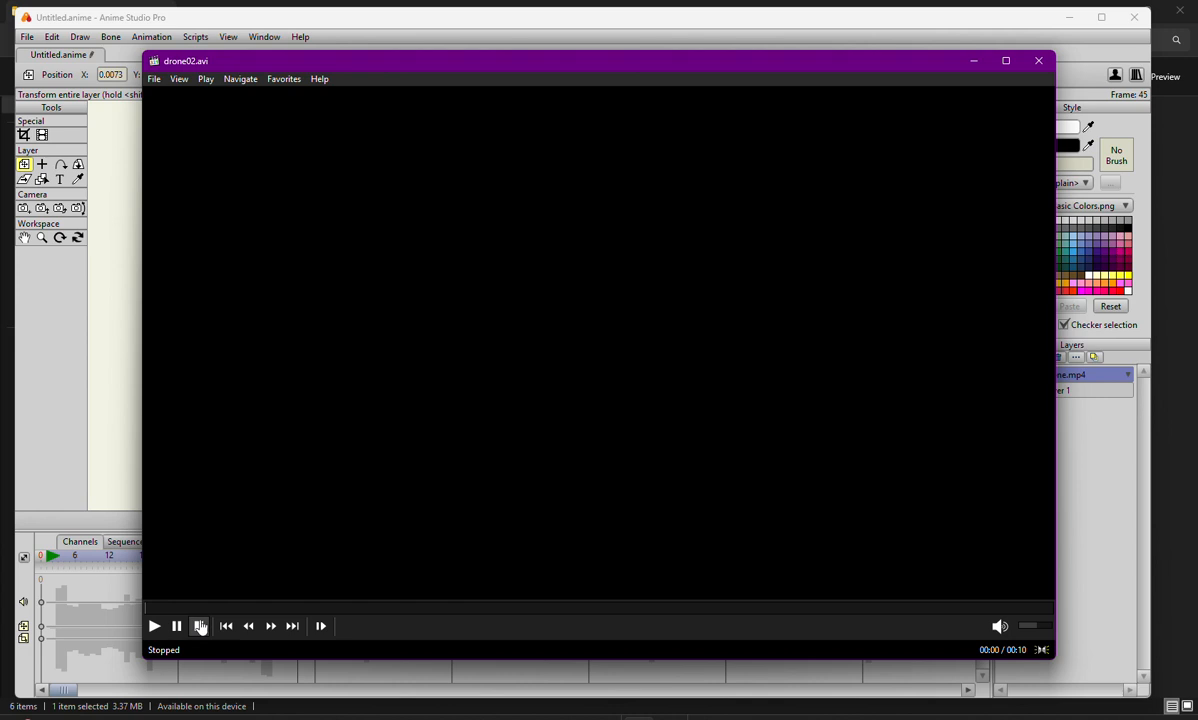
left_click(1038, 60)
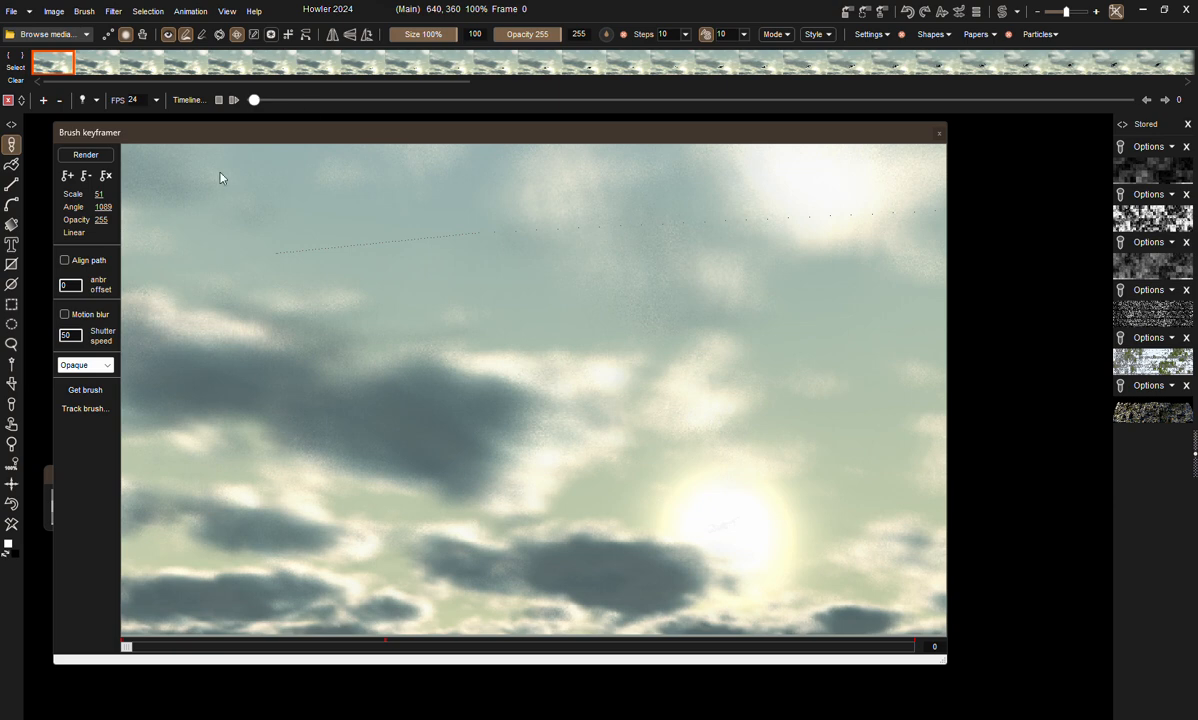
Step: Switch to Howler 2024, close the Brush keyframer, and replace the current document with a new 1280 x 800 image
left_click_drag(164, 136, 241, 158)
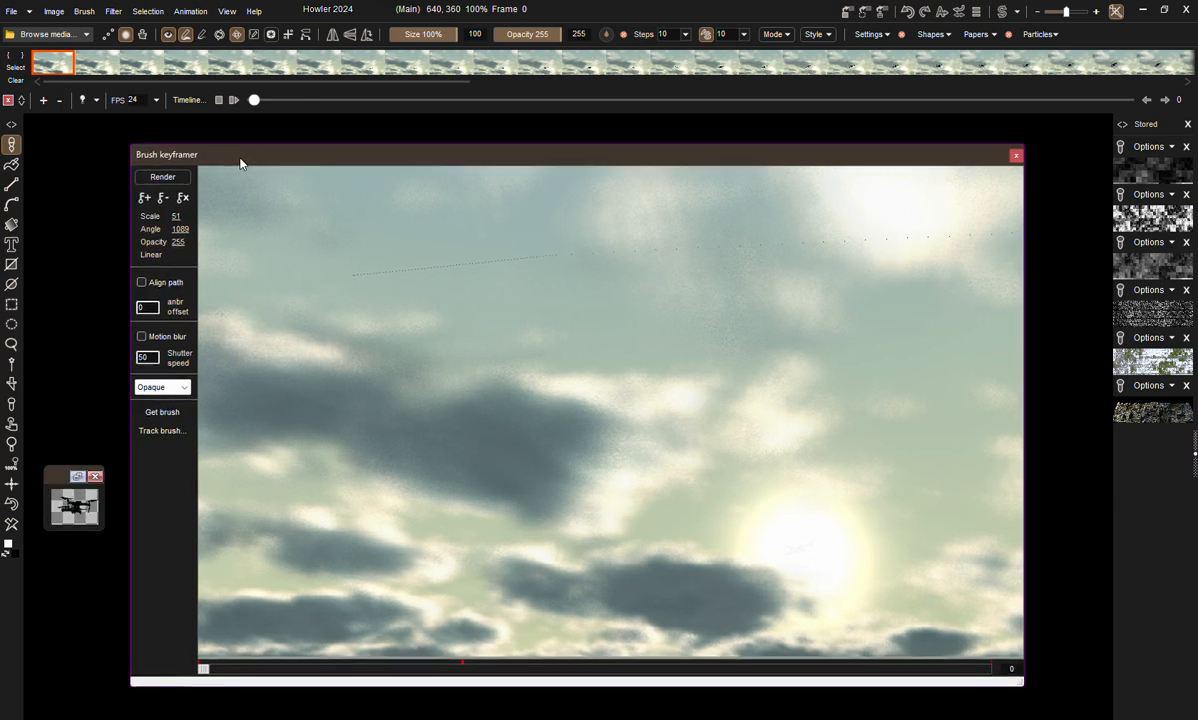
left_click(1015, 155)
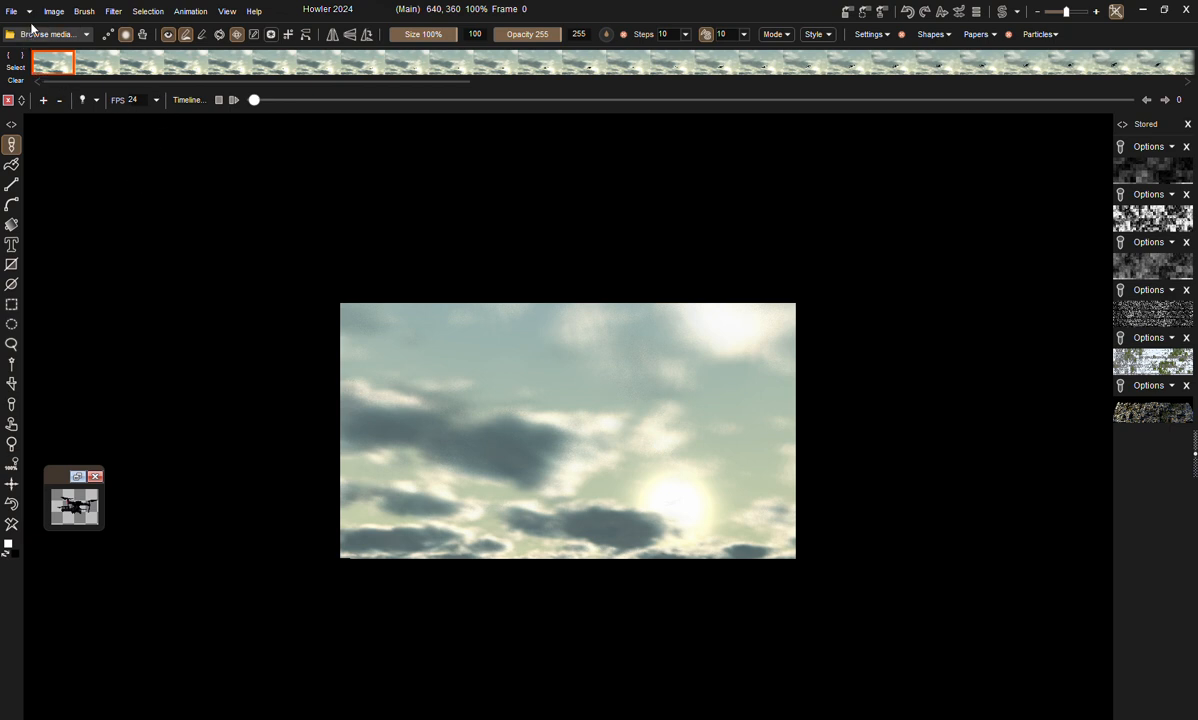
left_click(14, 14)
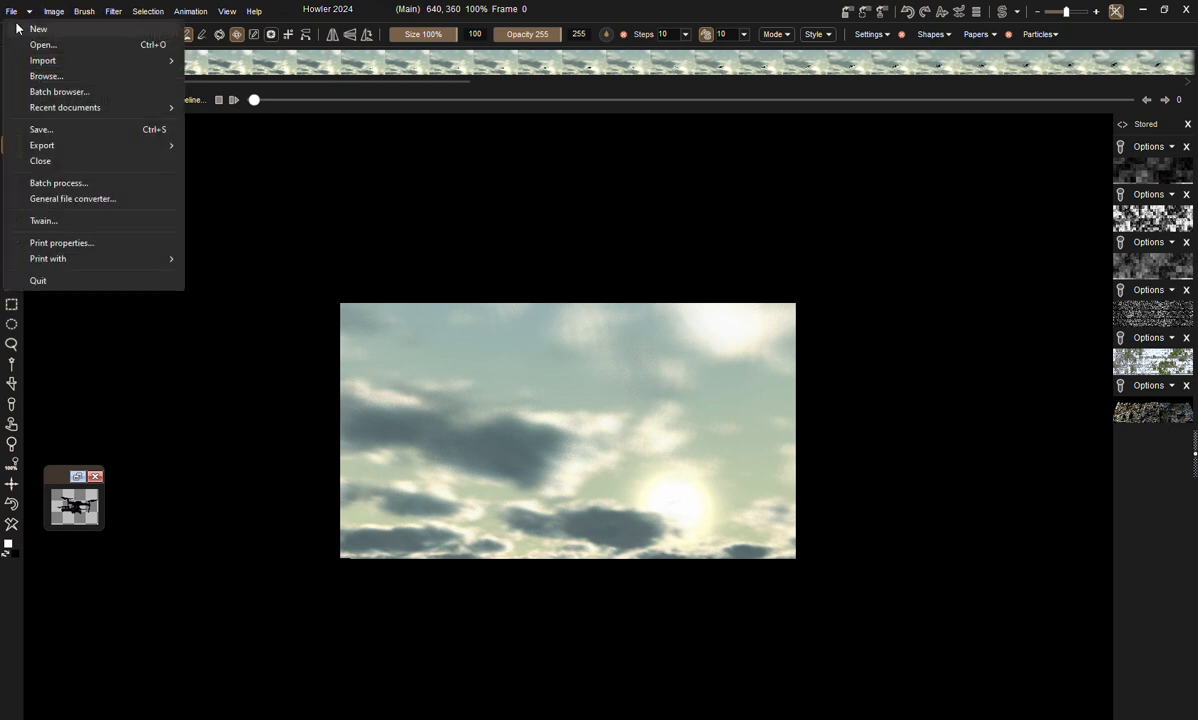
left_click(45, 30)
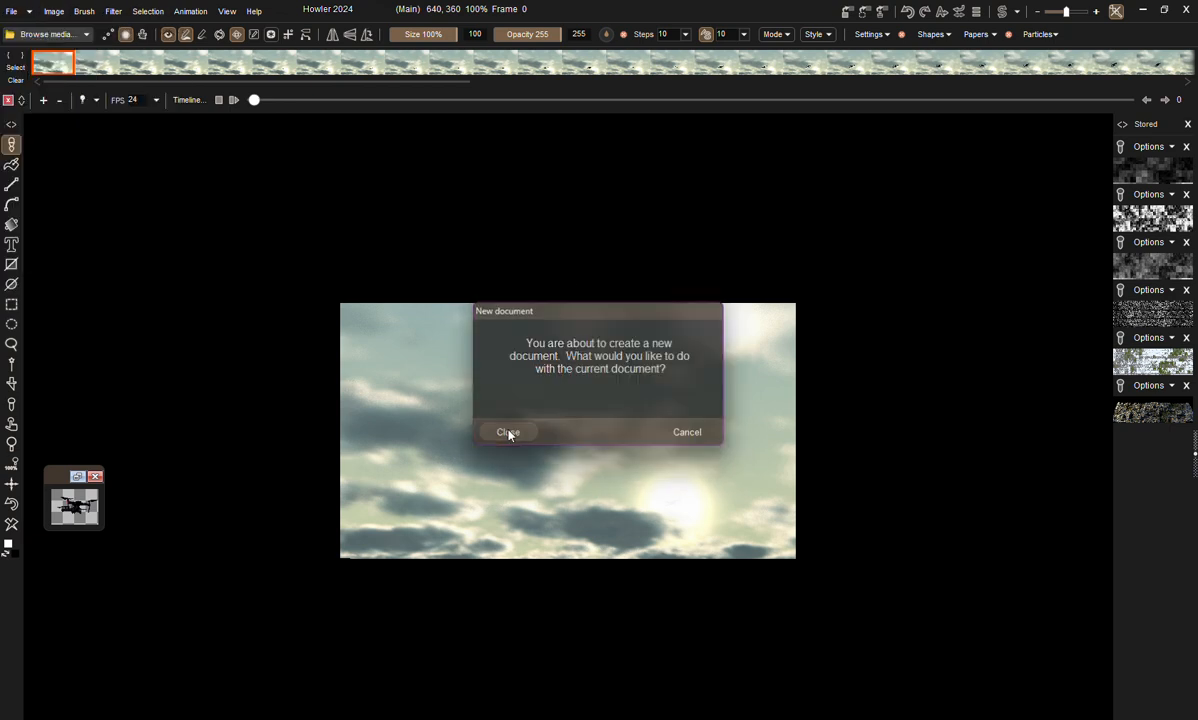
left_click(507, 432)
left_click(700, 254)
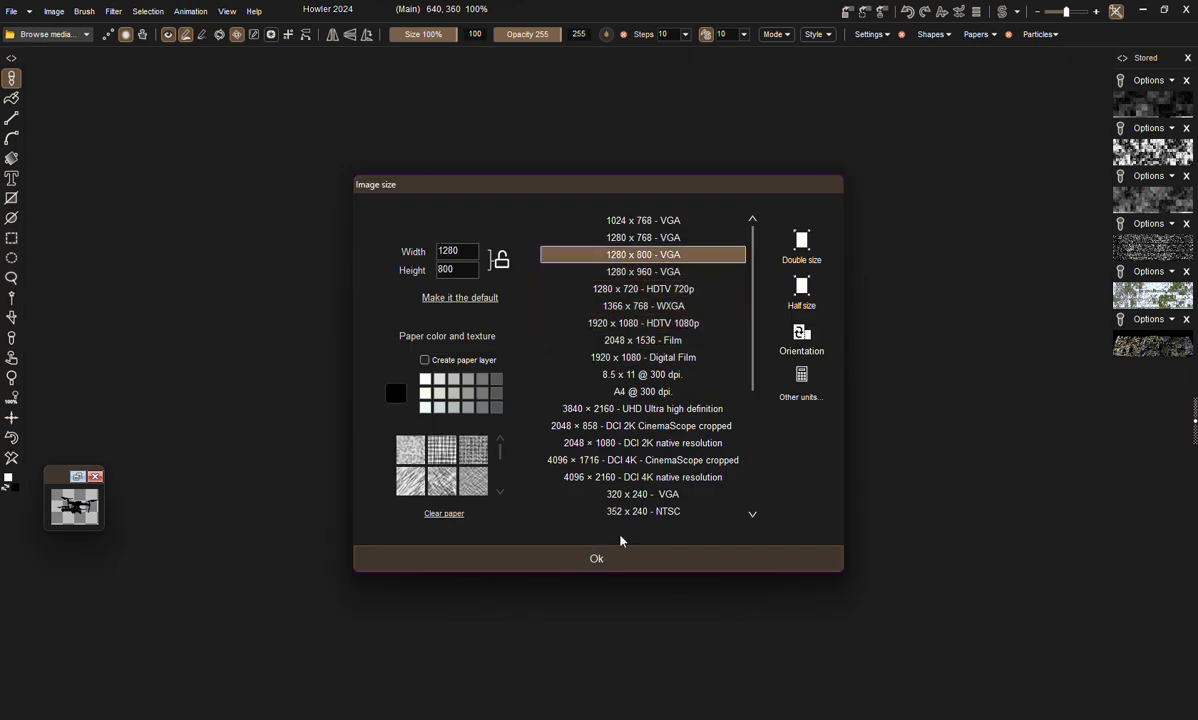
left_click(600, 558)
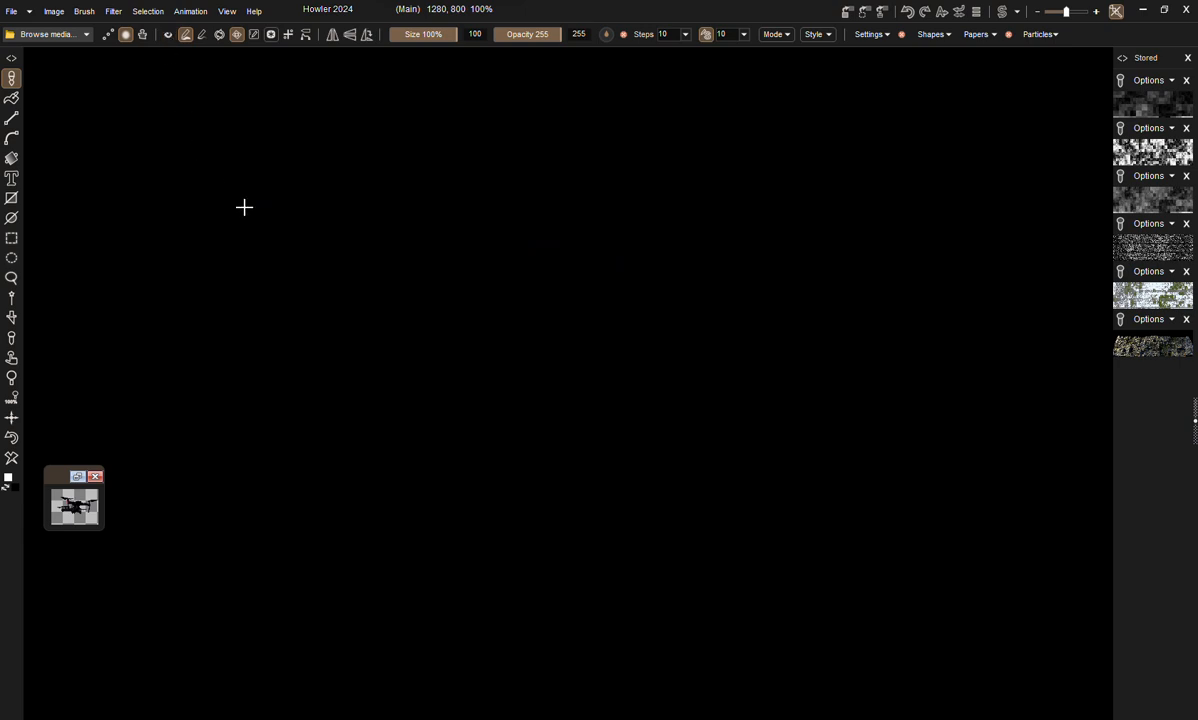
scroll(471, 327, "down", 2)
scroll(471, 327, "up", 3)
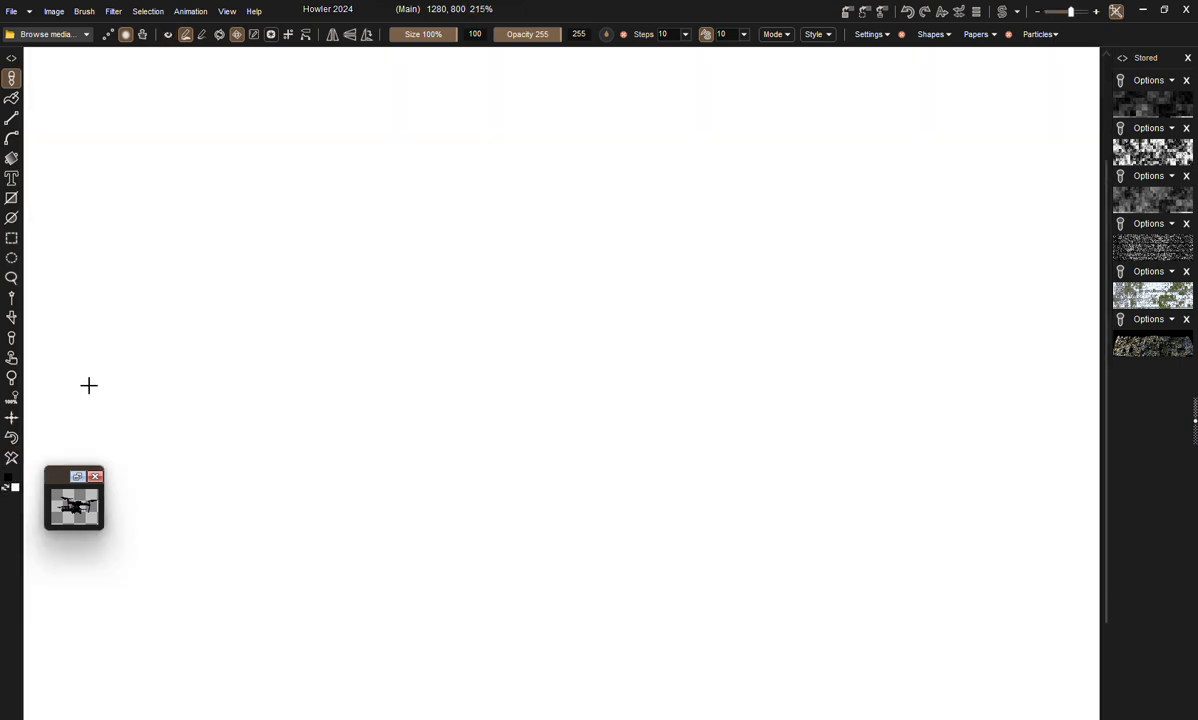
scroll(342, 273, "down", 3)
scroll(342, 275, "up", 2)
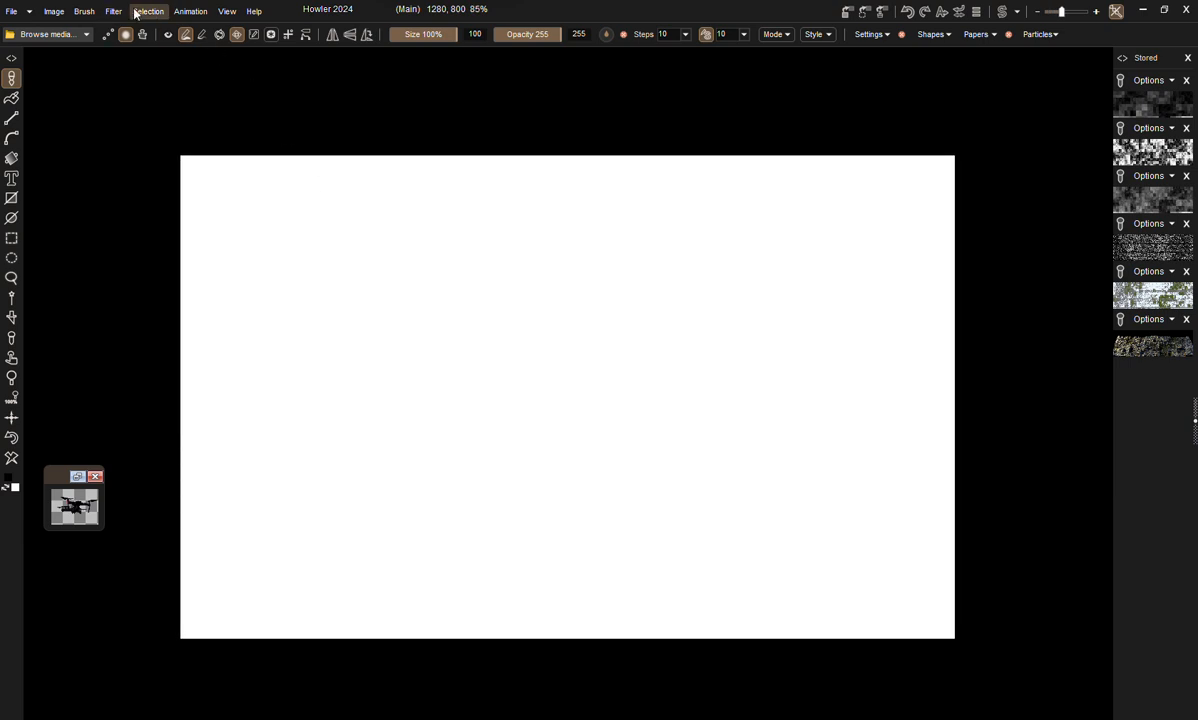
Step: Open drone02.avi from the demos Videos folder as an AVI animation
left_click(192, 12)
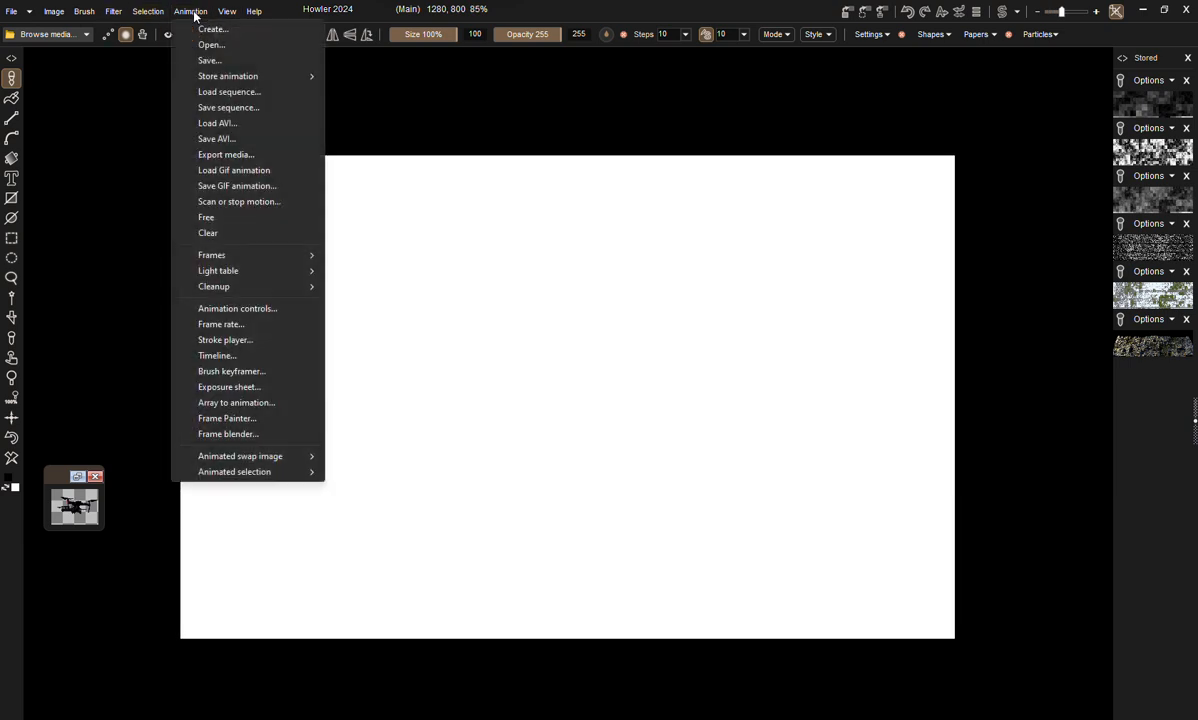
left_click(228, 119)
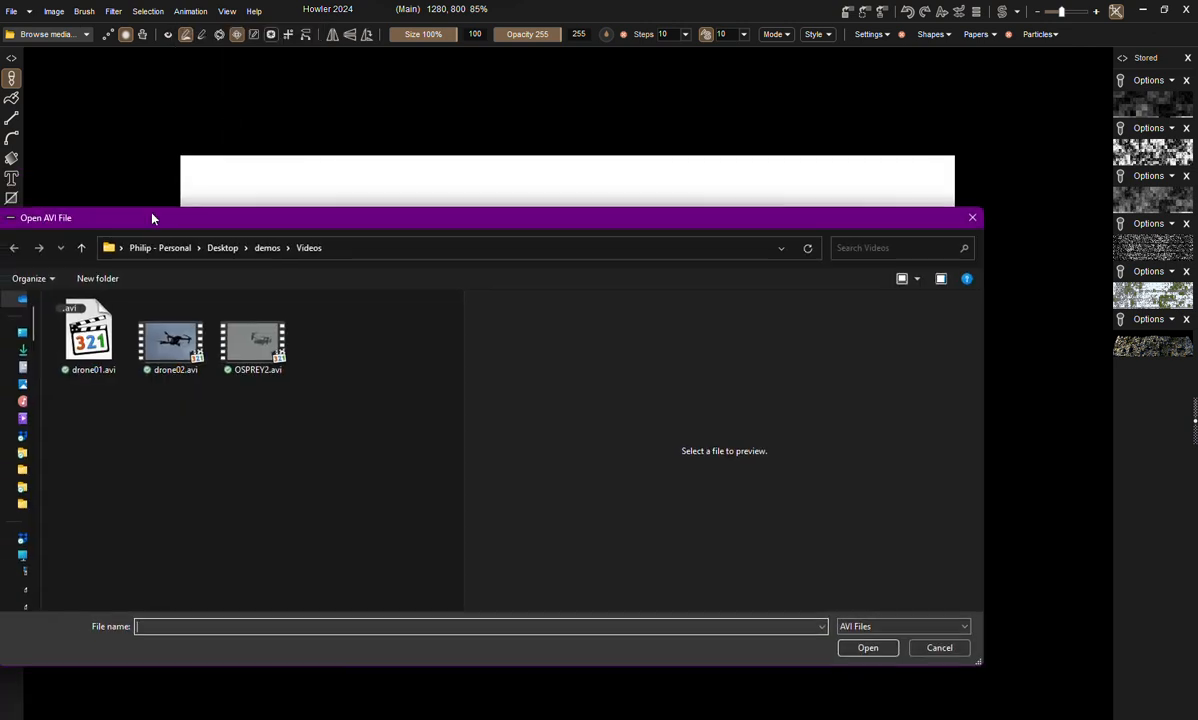
left_click_drag(141, 213, 221, 106)
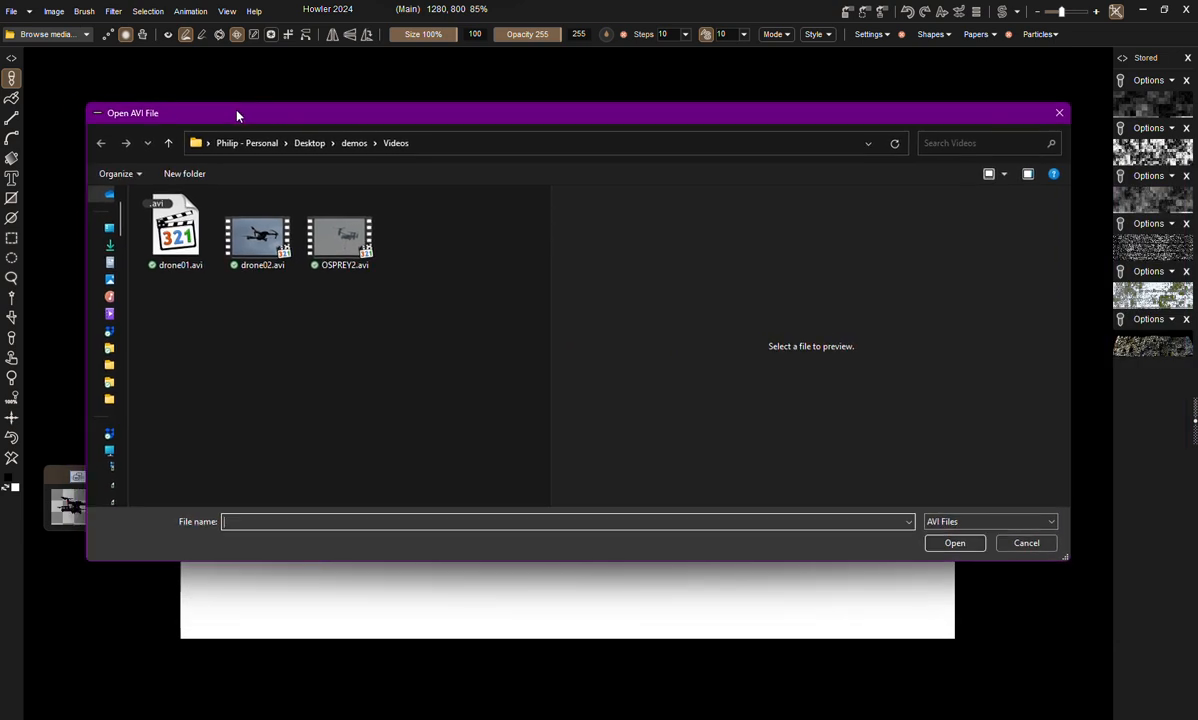
left_click(260, 240)
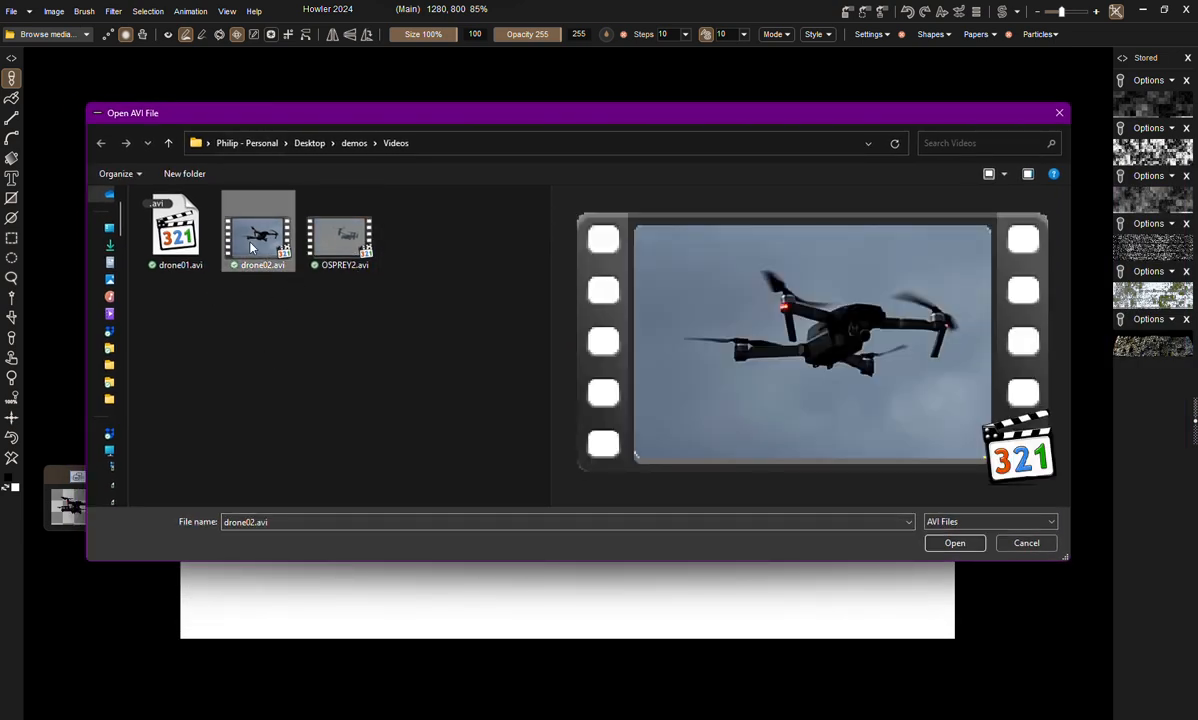
left_click(953, 543)
Step: Limit the video segment to frames 2 through 144 and load it
left_click_drag(543, 266, 372, 224)
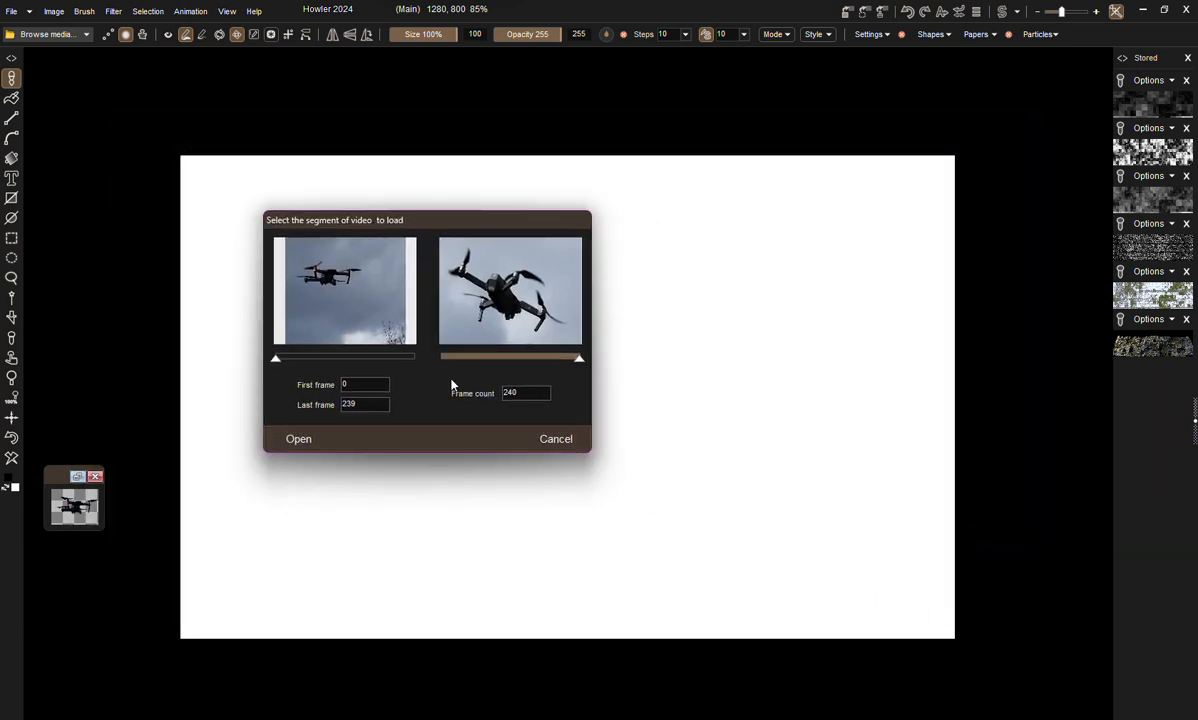
left_click_drag(275, 362, 260, 300)
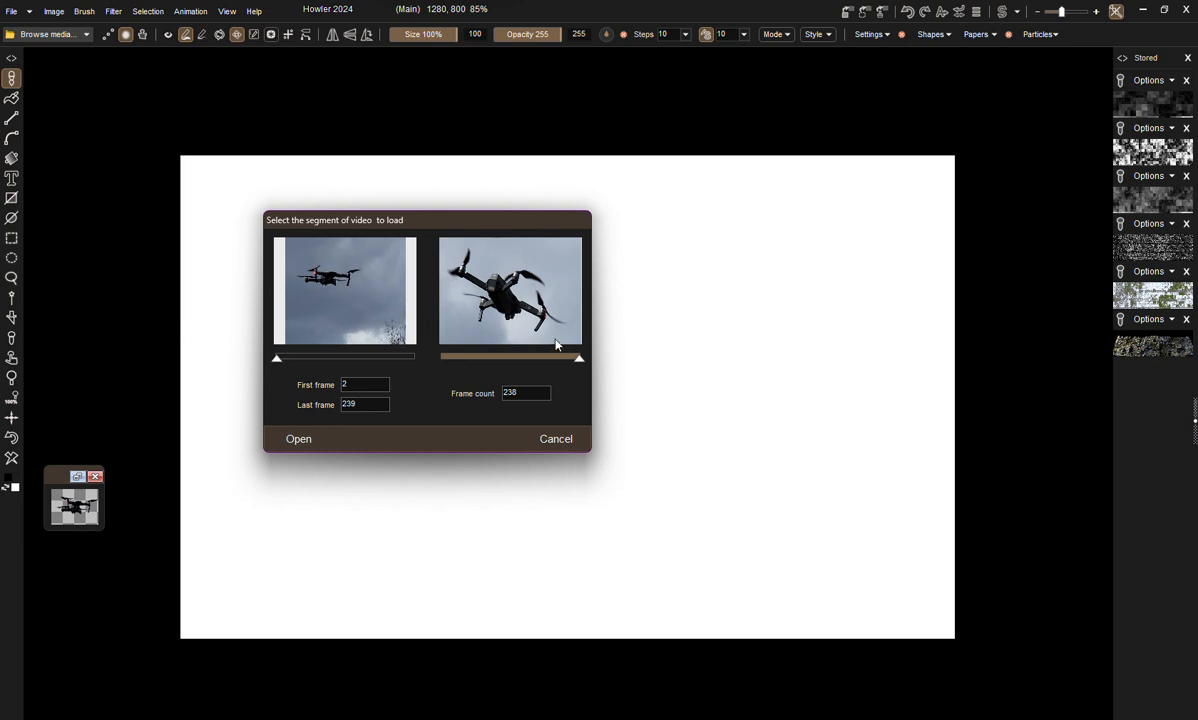
left_click_drag(580, 358, 526, 357)
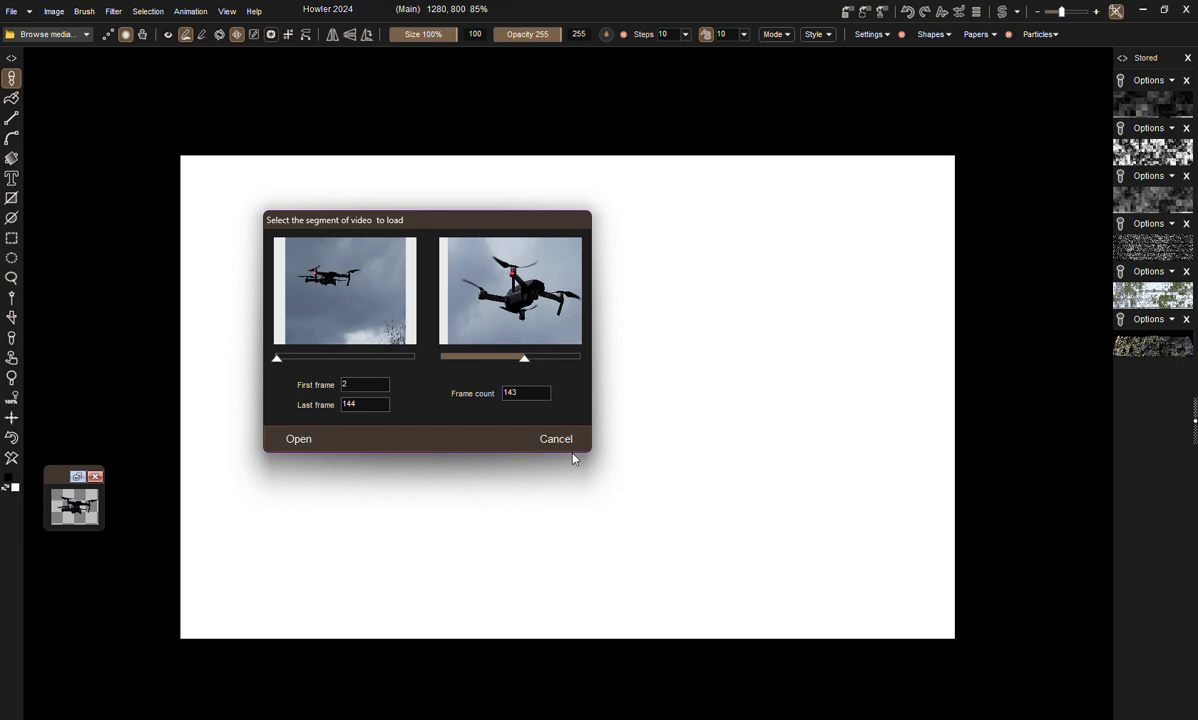
left_click(298, 439)
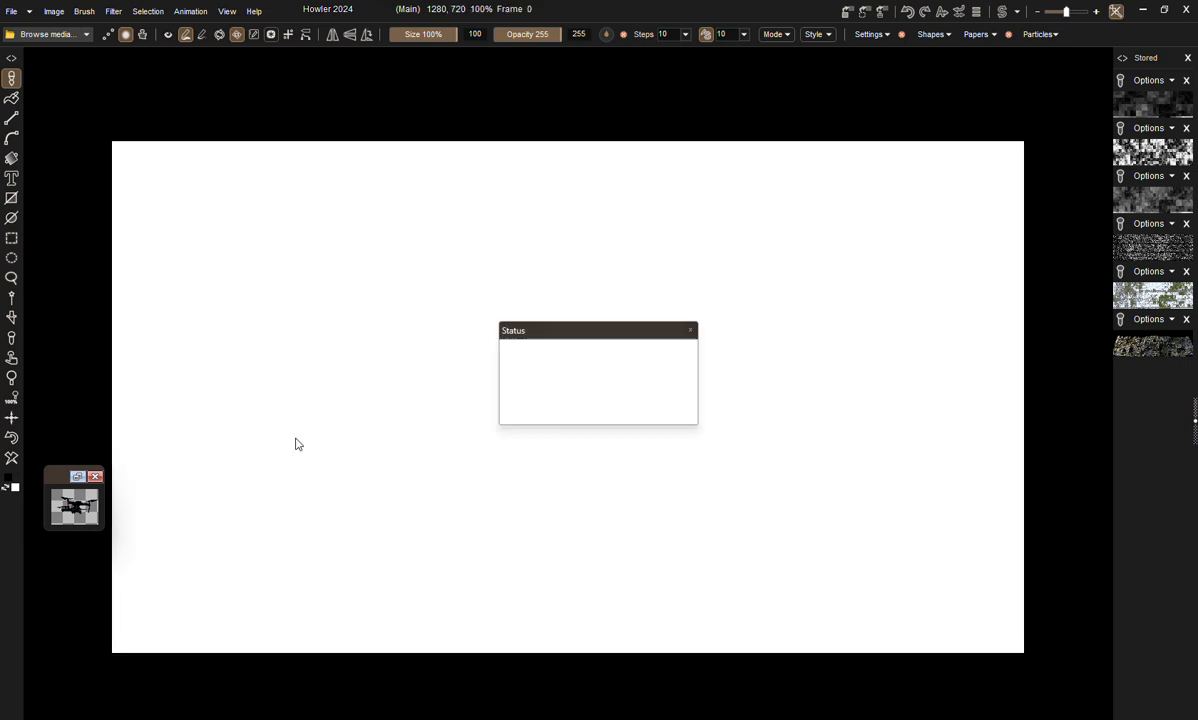